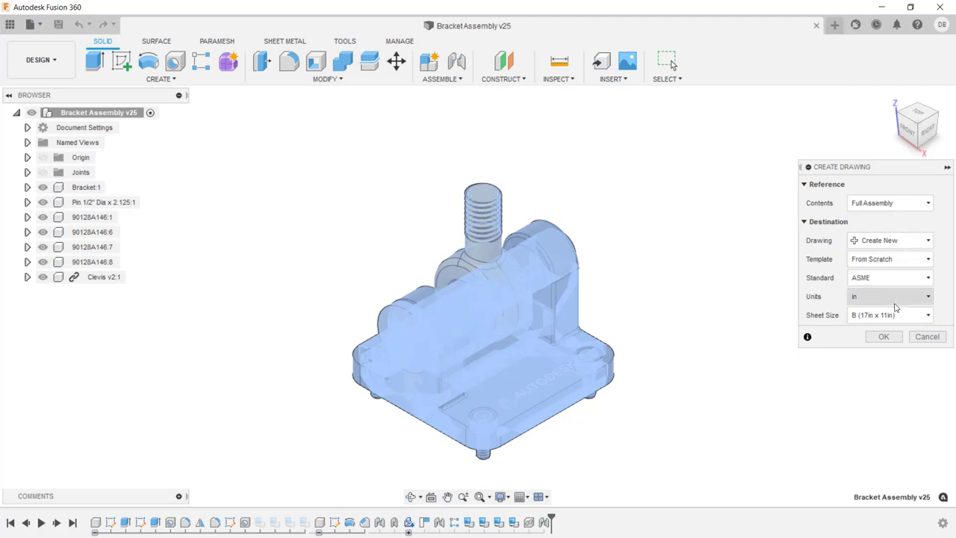
- Set the sheet size to A (11in x 8.5in) and create the new full-assembly drawing
click(900, 315)
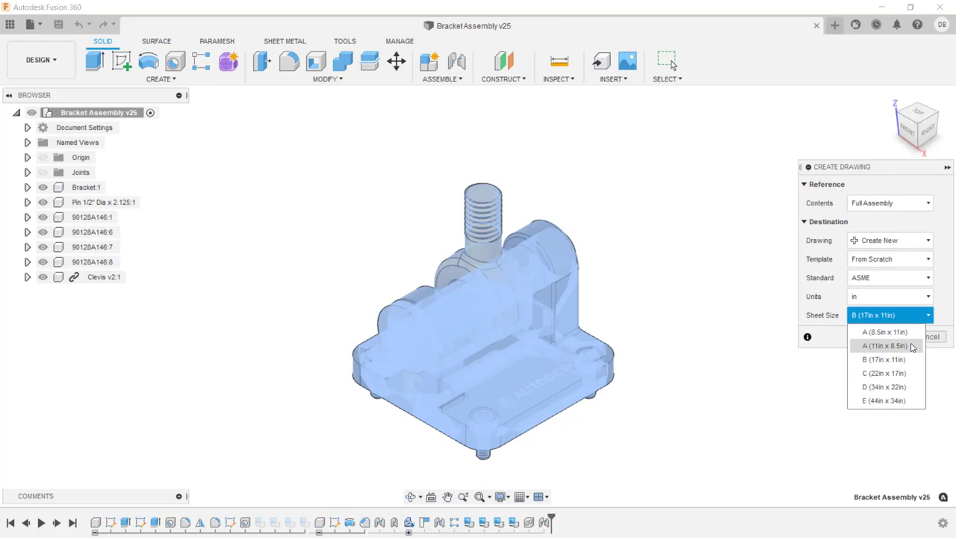
click(910, 346)
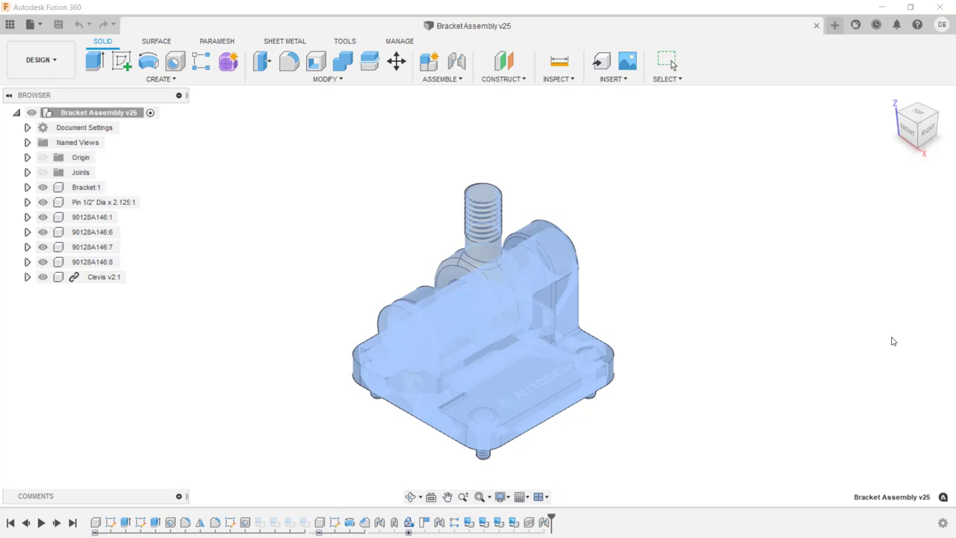
click(891, 337)
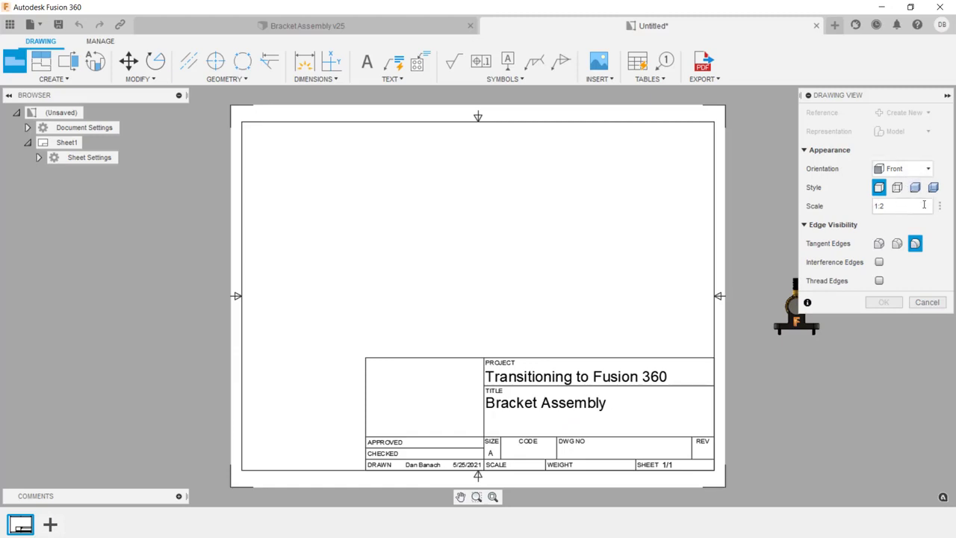
- Place the front base view of the bracket assembly at 1:1 scale on the left side of the sheet
click(940, 208)
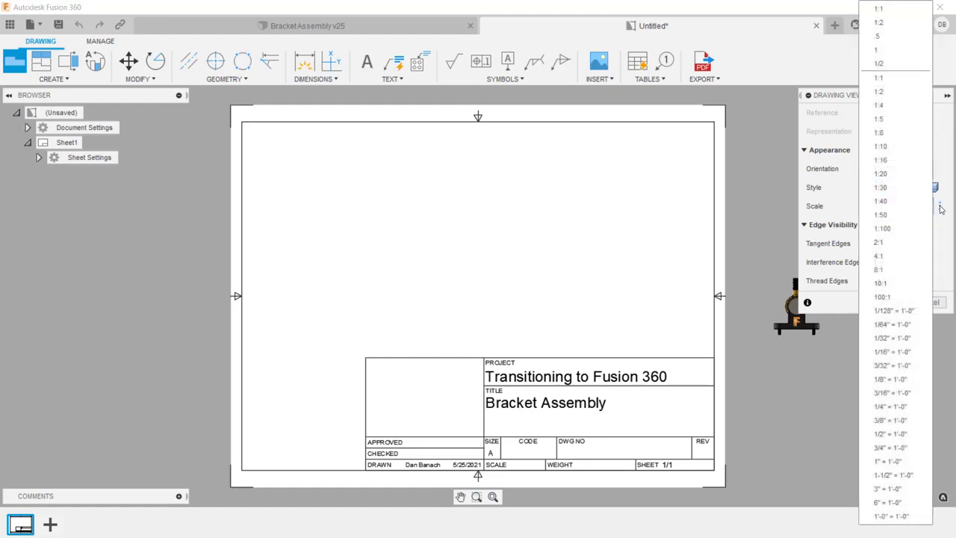
click(902, 80)
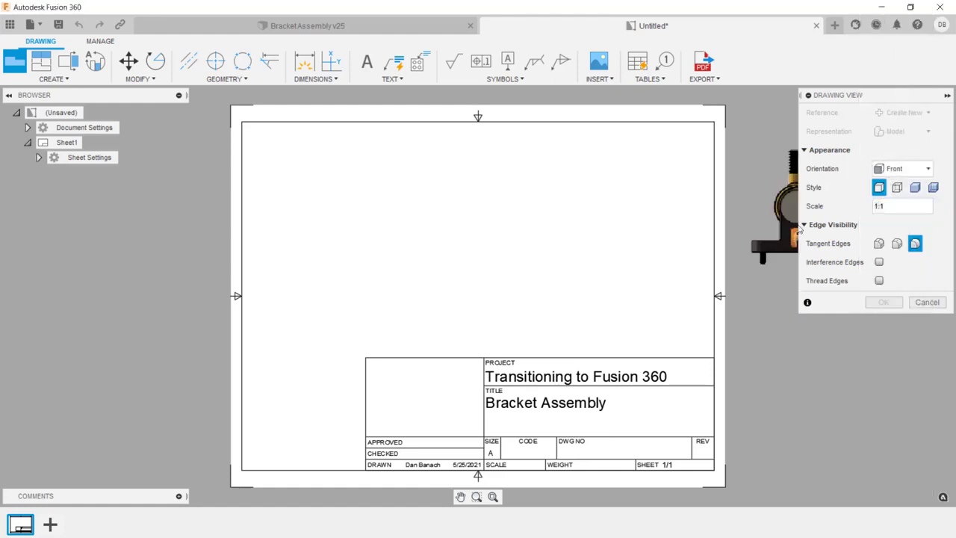
click(325, 276)
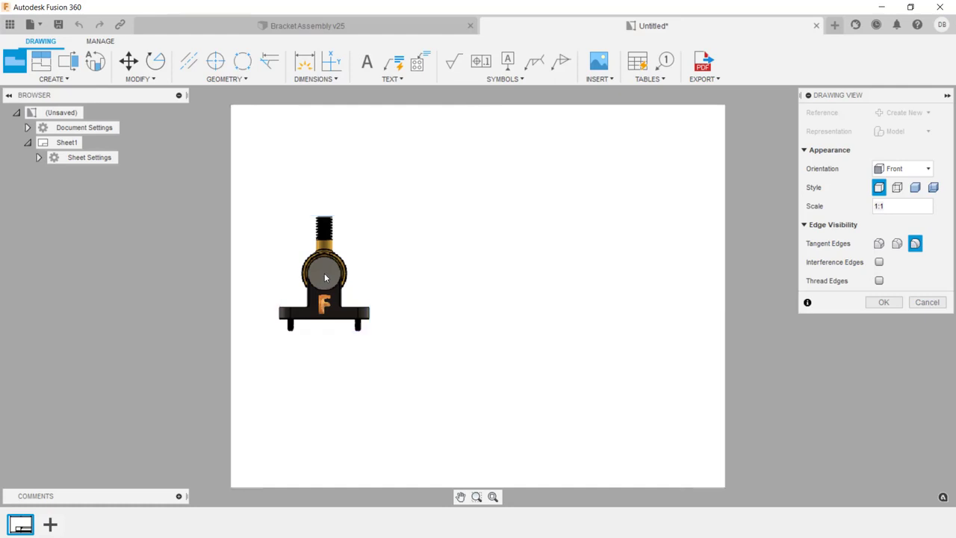
key(Return)
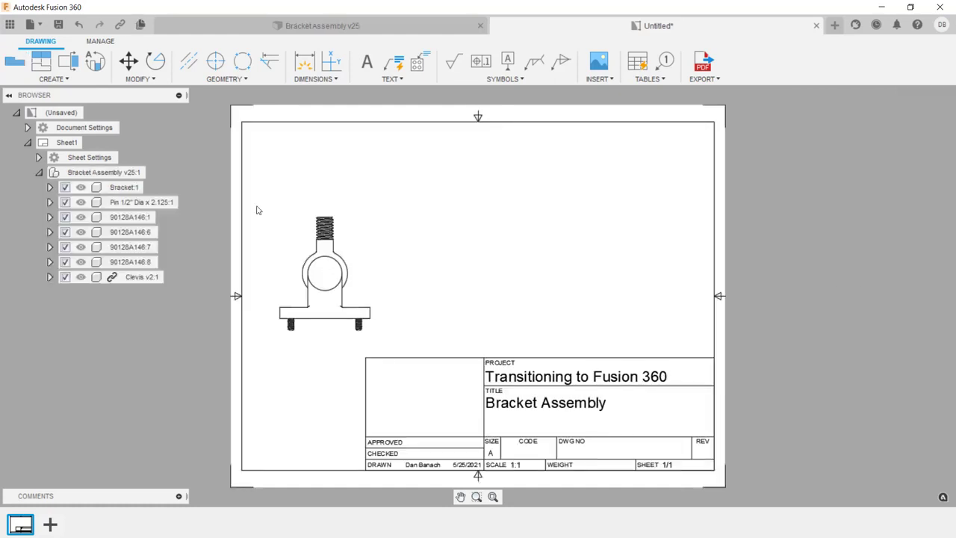
- Change the size of Sheet1 to B (17in x 11in) in its sheet settings
click(39, 158)
click(178, 176)
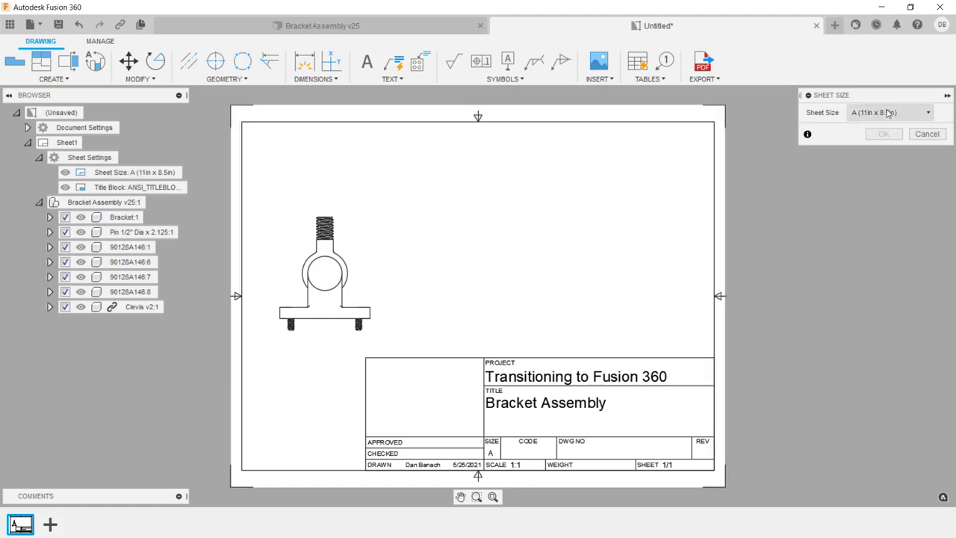
click(888, 113)
click(887, 159)
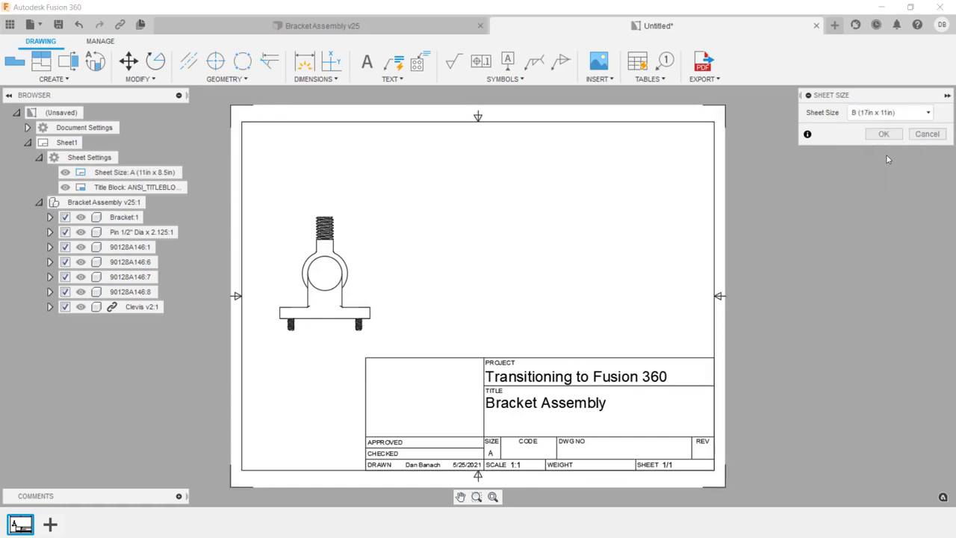
click(889, 135)
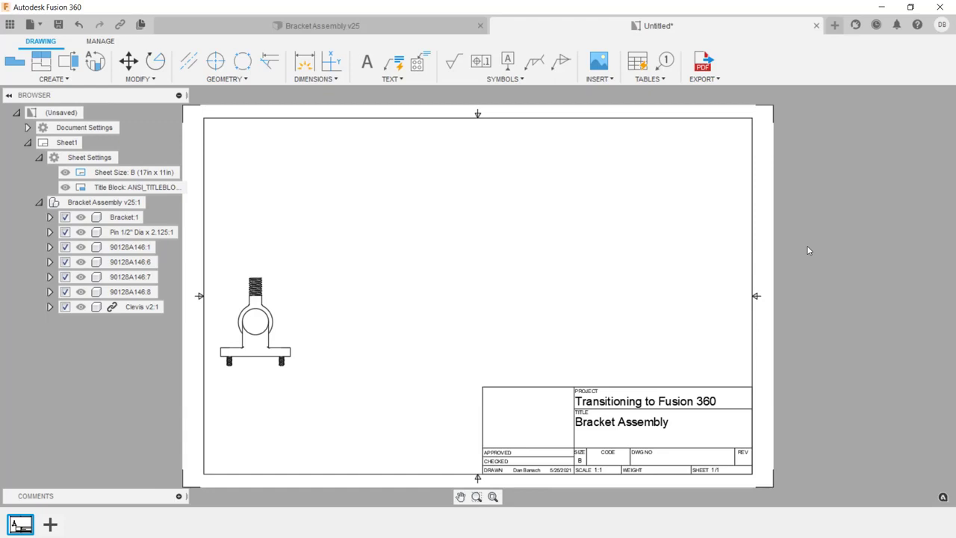
- Enter the approver's initials in the Approved By attribute of the title block and finish editing its properties
scroll(578, 380, up, 3)
scroll(578, 381, down, 1)
middle_drag(579, 381, 518, 221)
double_click(405, 330)
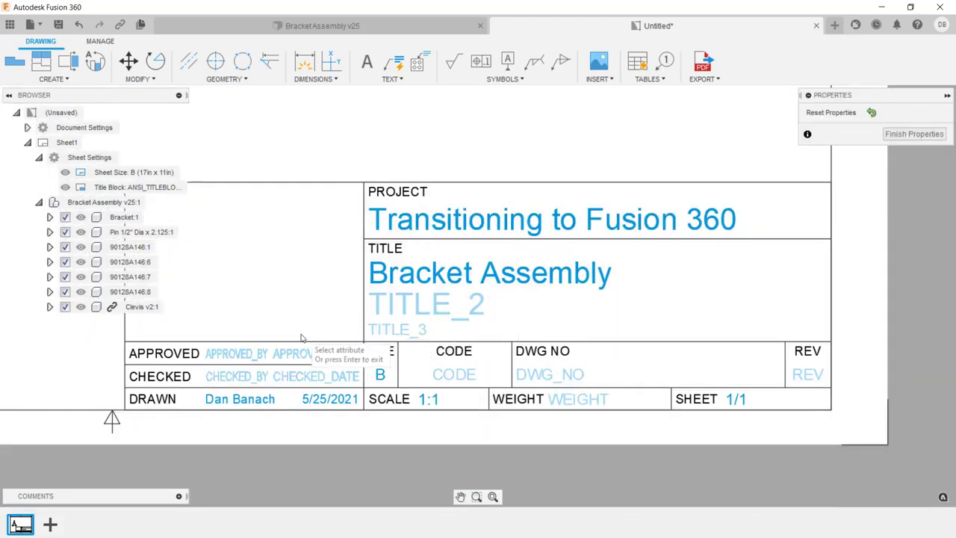
click(235, 357)
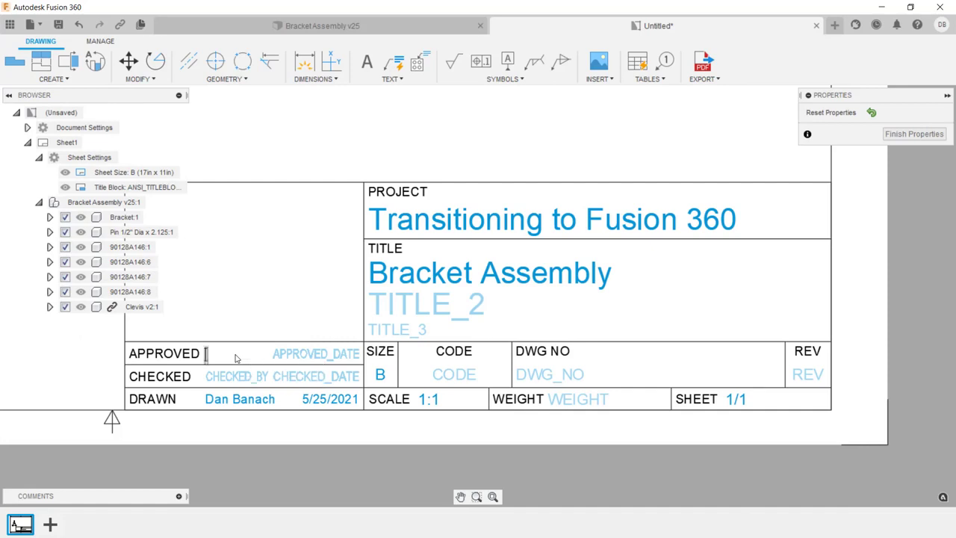
text(DTB)
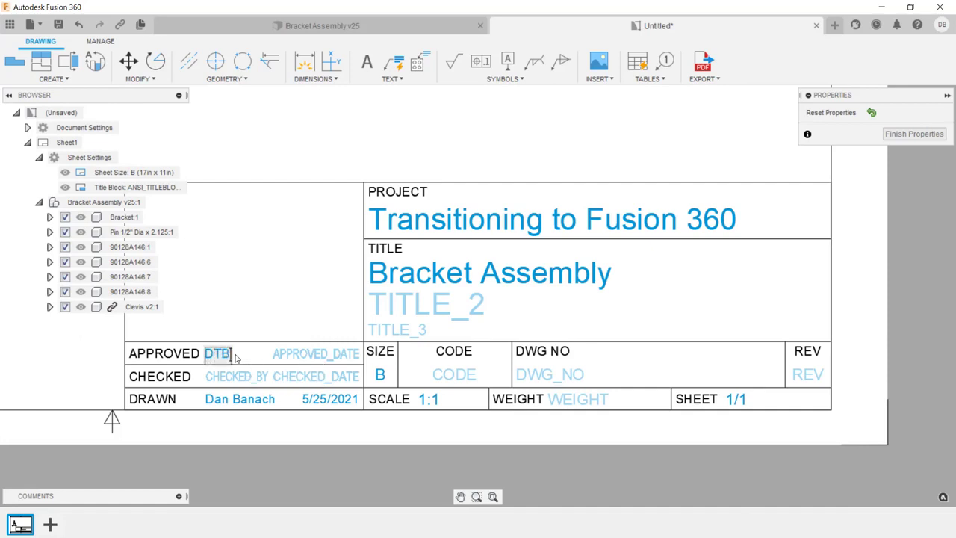
key(Return)
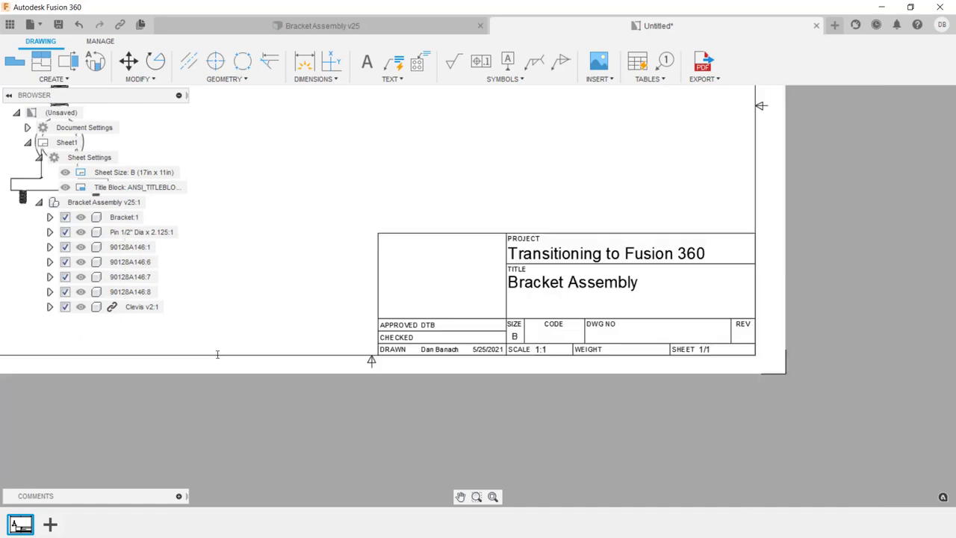
- Project a side view to the right, a top view above and an isometric view diagonally up from the front view
key(F6)
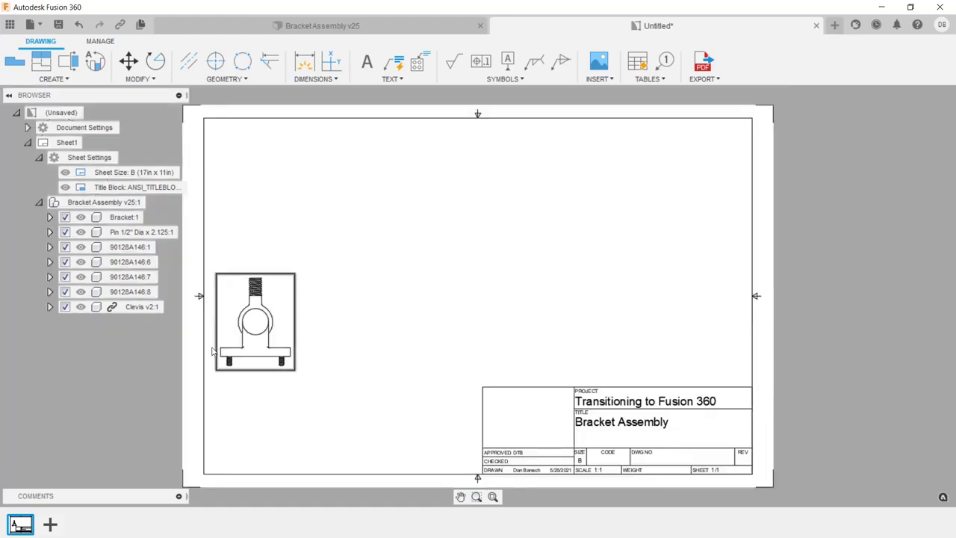
click(46, 67)
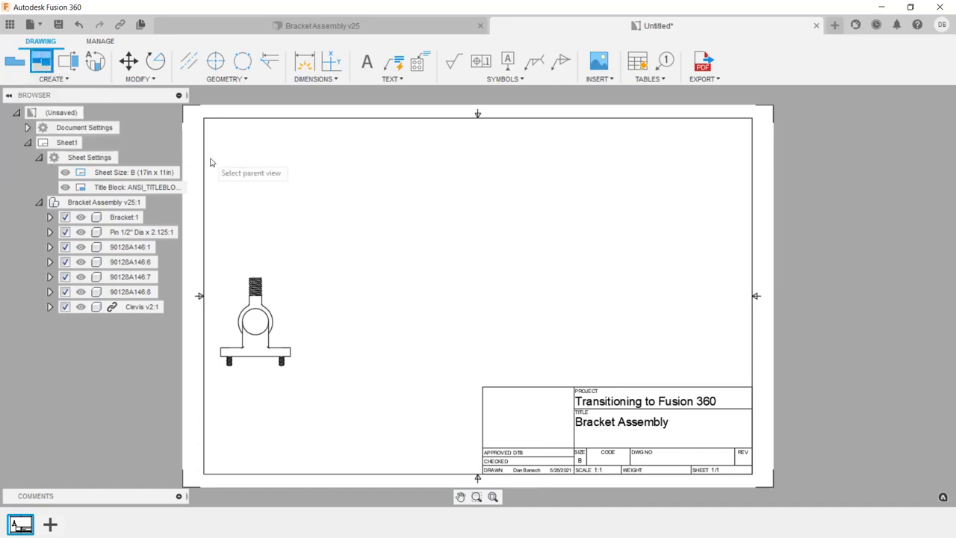
click(233, 291)
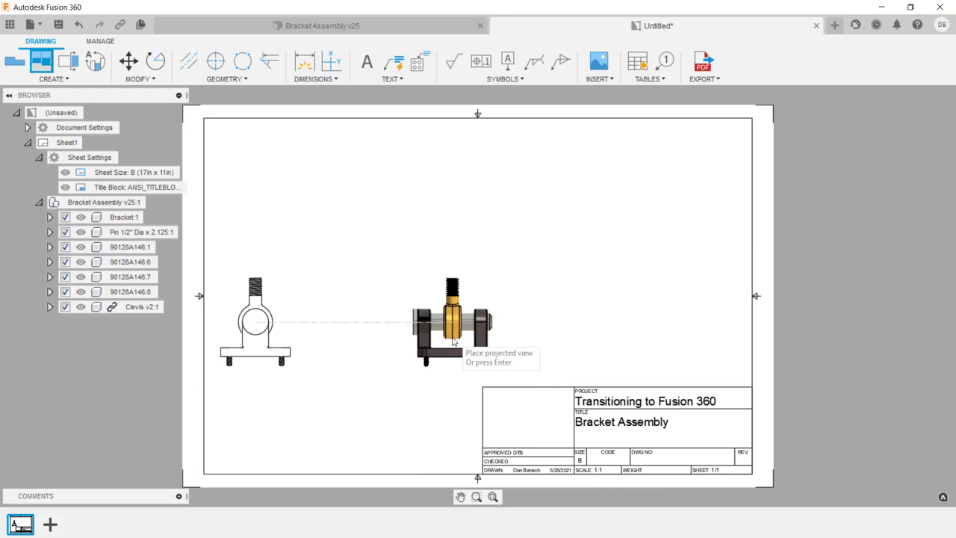
click(451, 341)
click(280, 185)
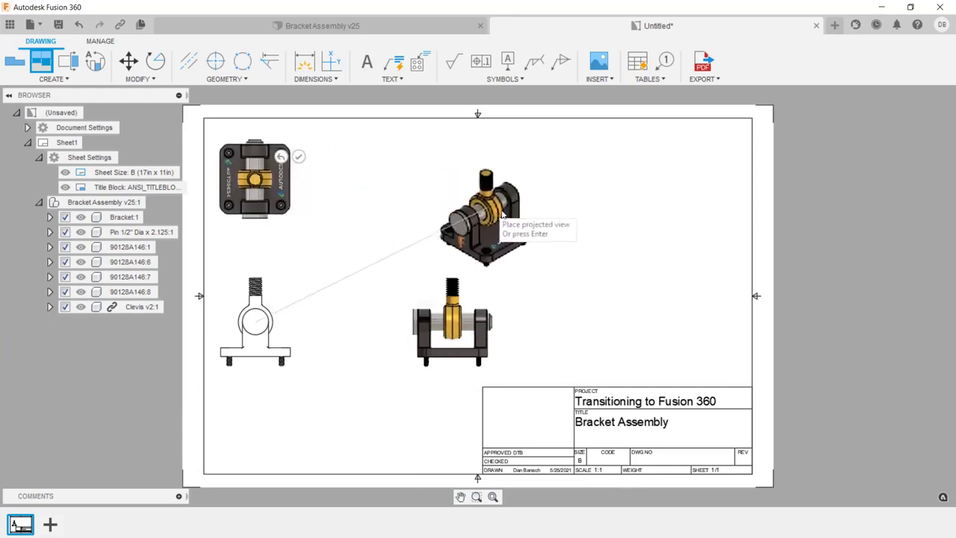
click(573, 192)
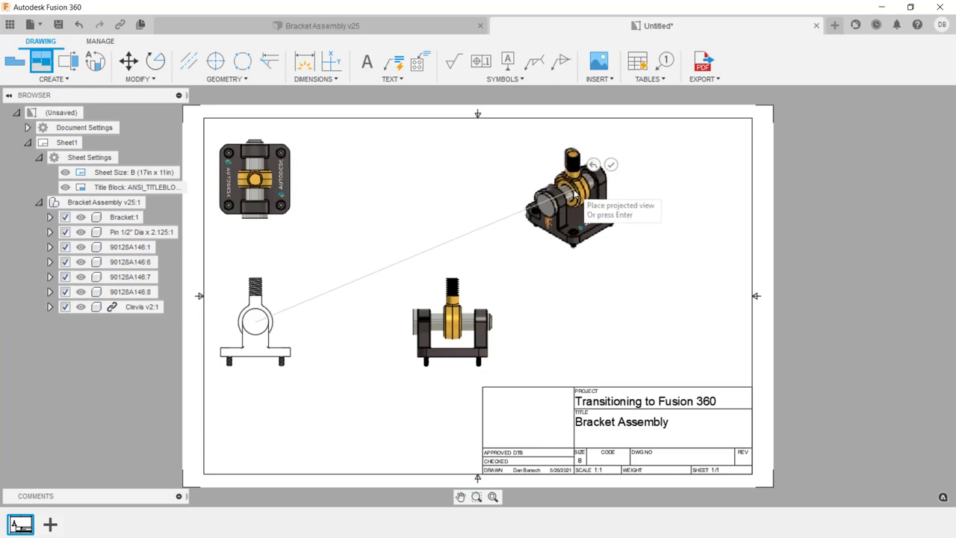
click(610, 165)
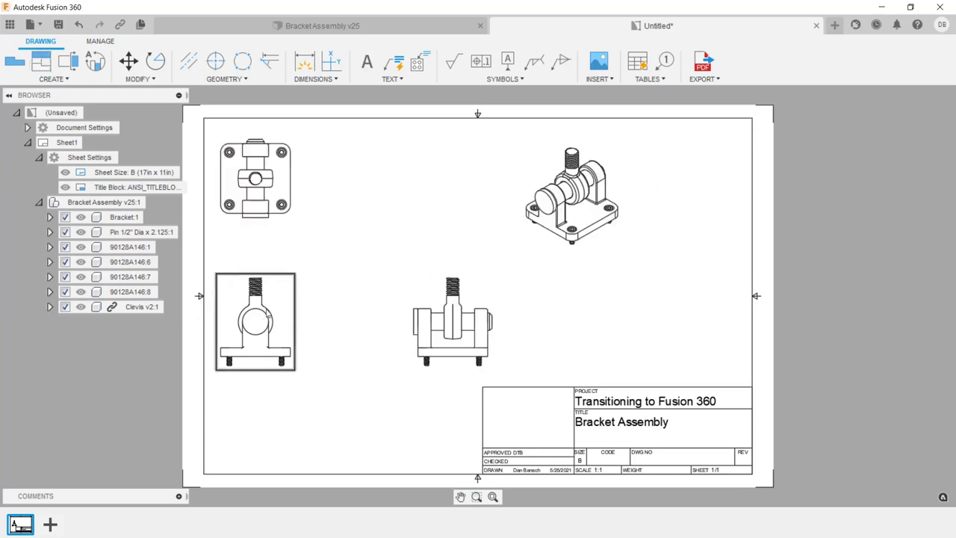
- Create full section view A along a vertical line through the front view's pin centre, placed between the front and side views
scroll(272, 312, up, 4)
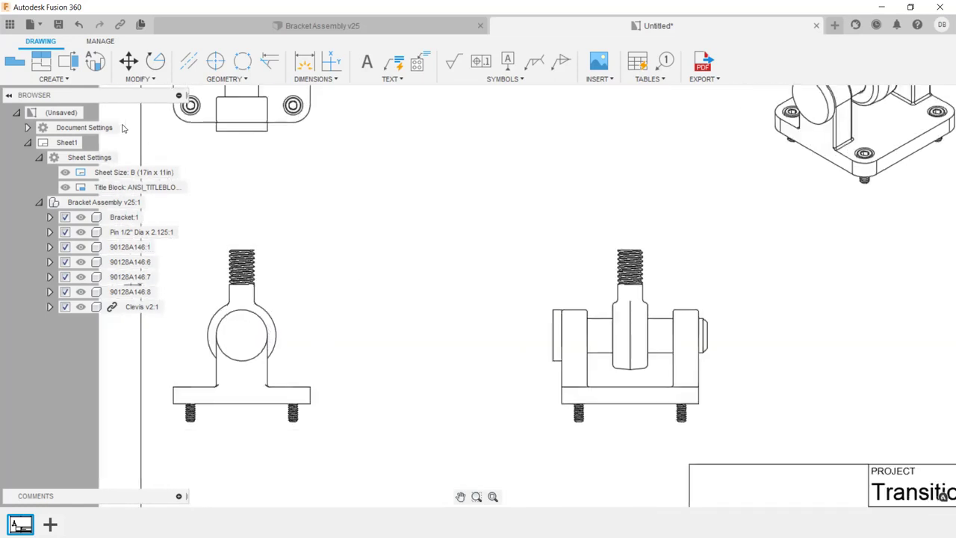
click(69, 63)
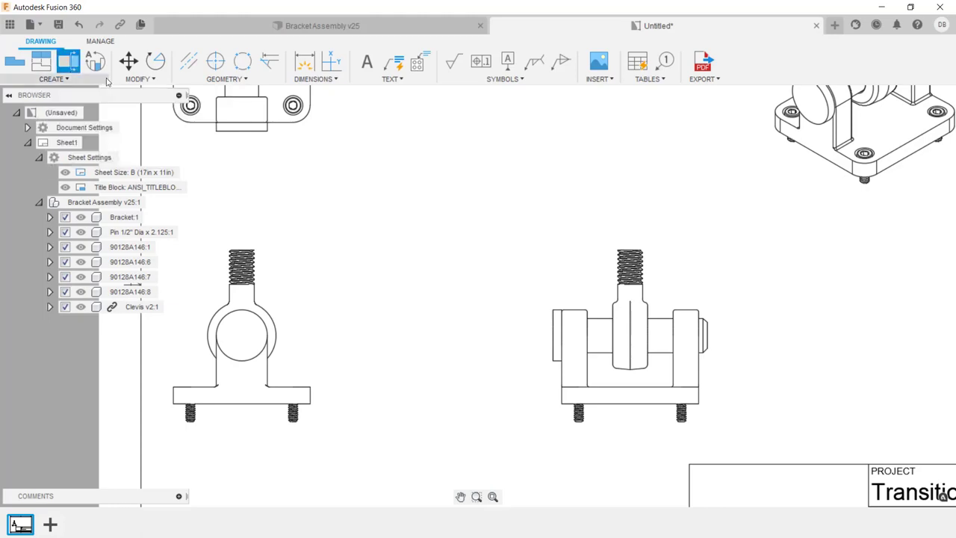
click(203, 274)
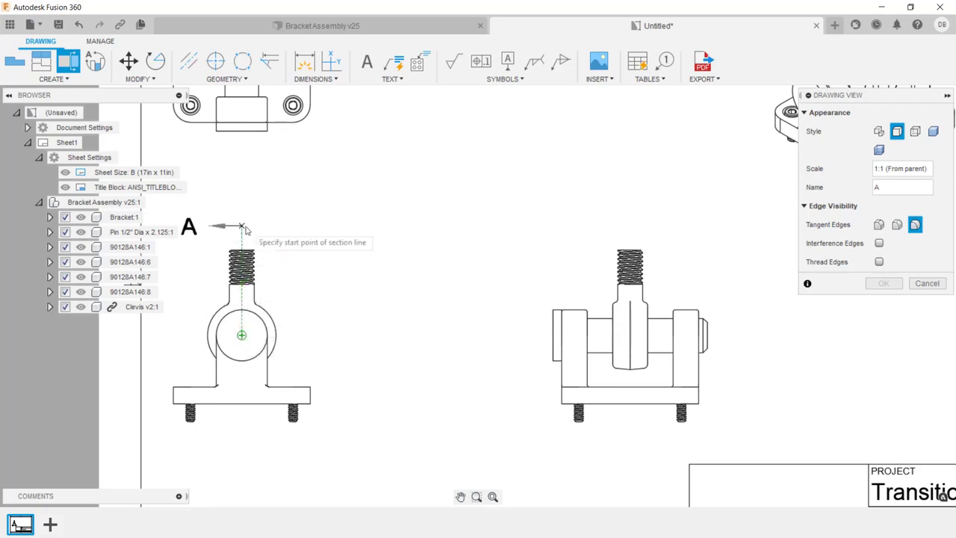
click(244, 227)
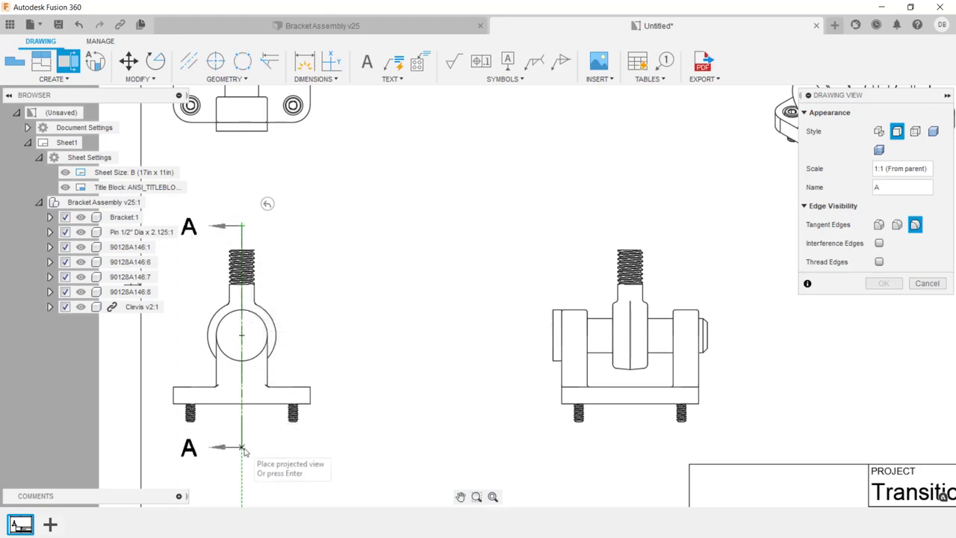
click(244, 449)
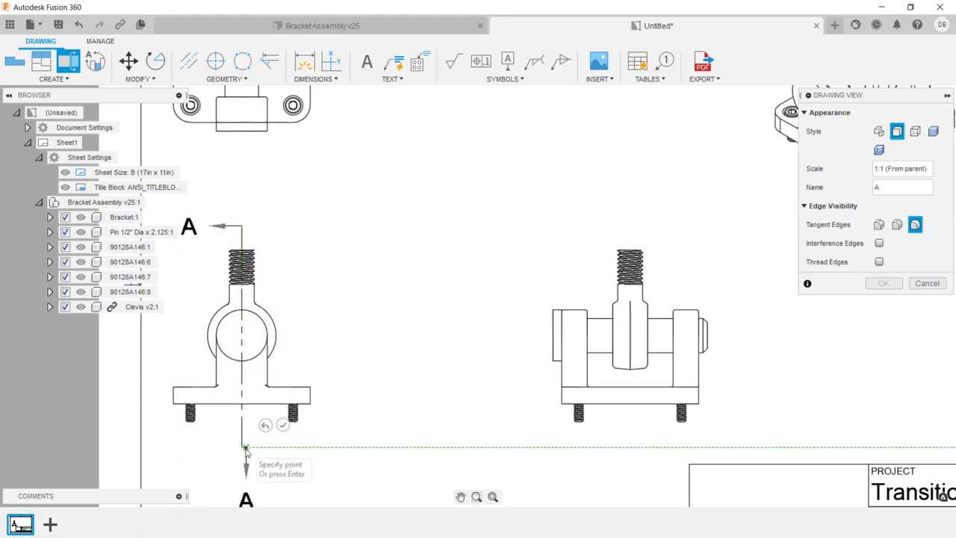
click(282, 424)
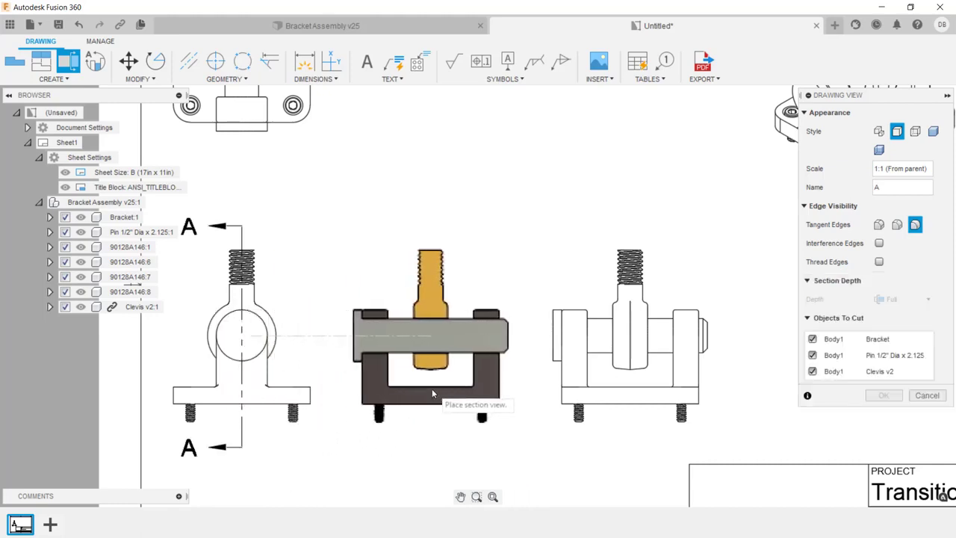
click(439, 386)
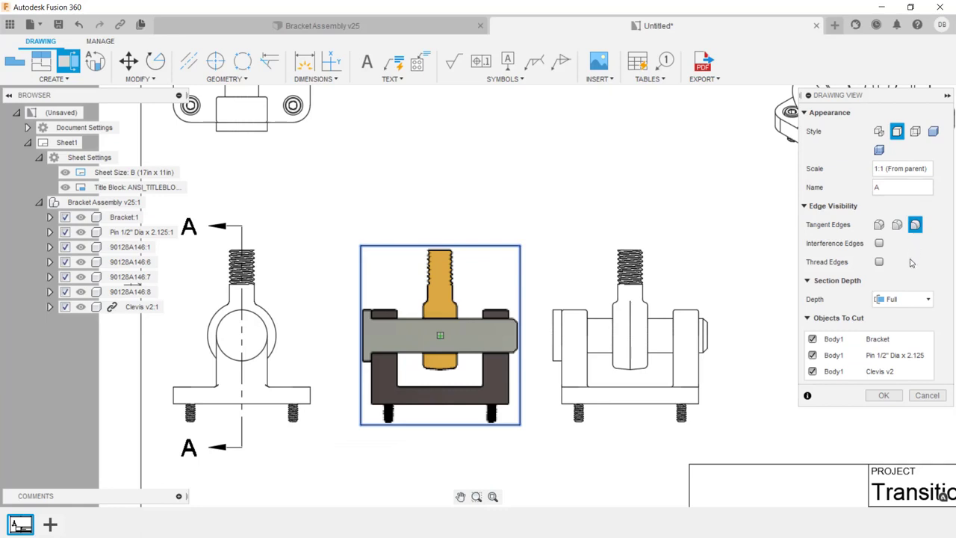
click(886, 395)
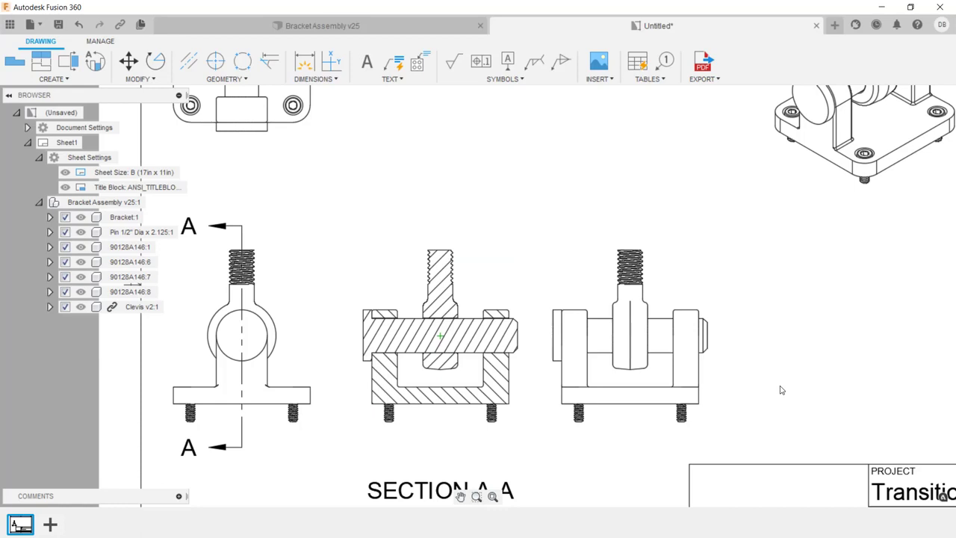
- Delete the projected side view to the right of the section view
click(653, 371)
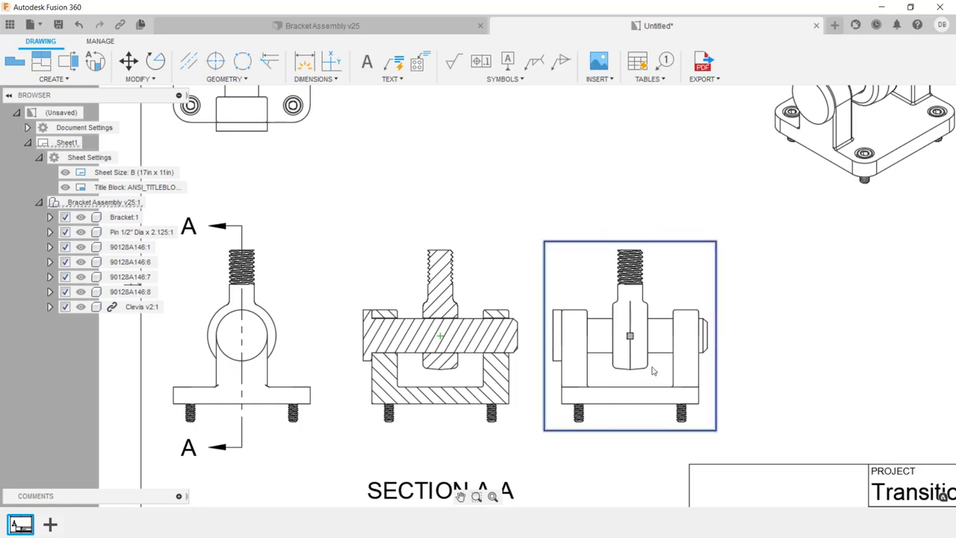
right_click(653, 371)
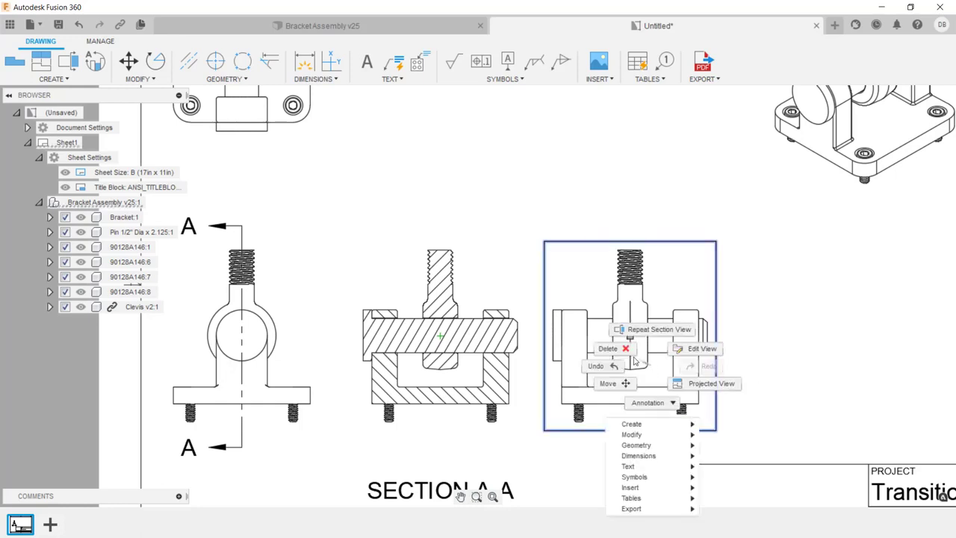
click(621, 350)
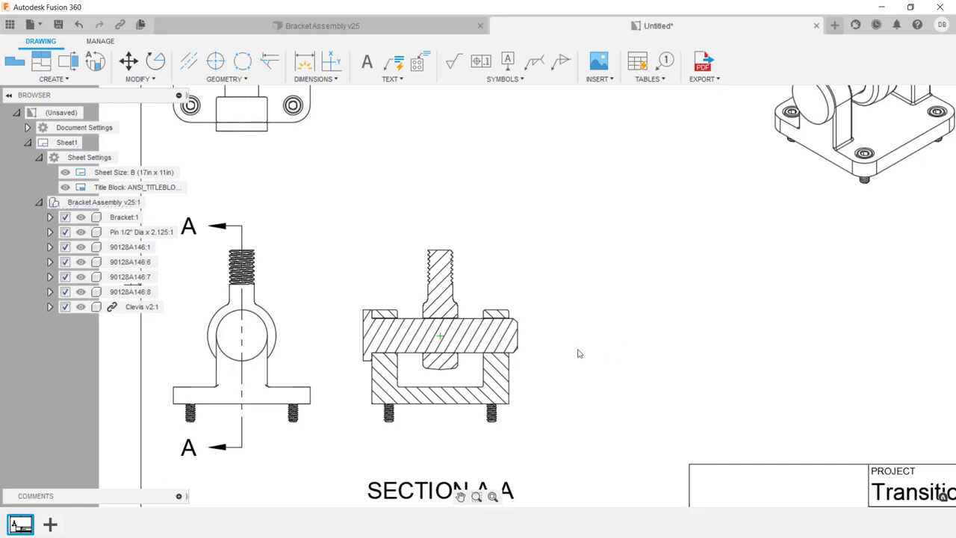
- Move the section view farther right and shift the front view slightly right and down to space the views out
click(473, 373)
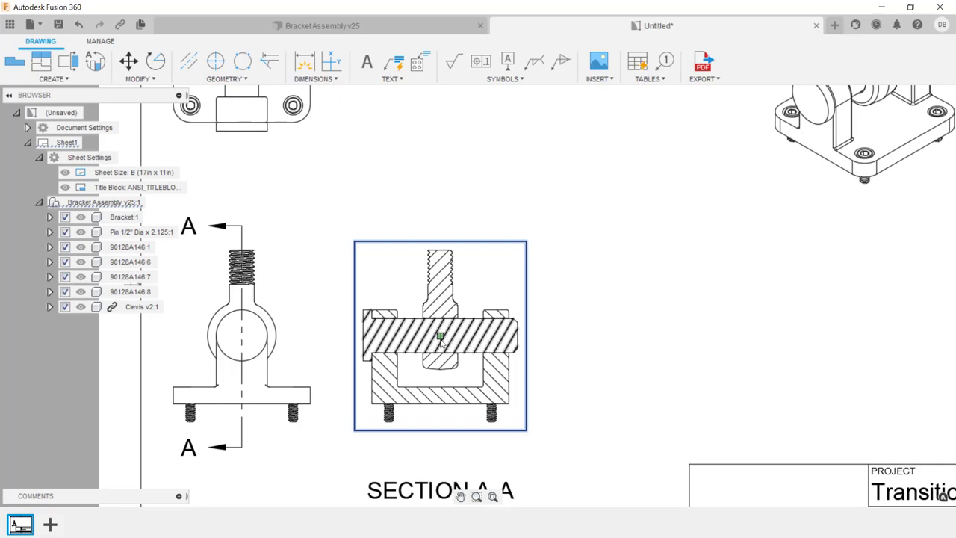
drag(441, 339, 524, 338)
click(277, 334)
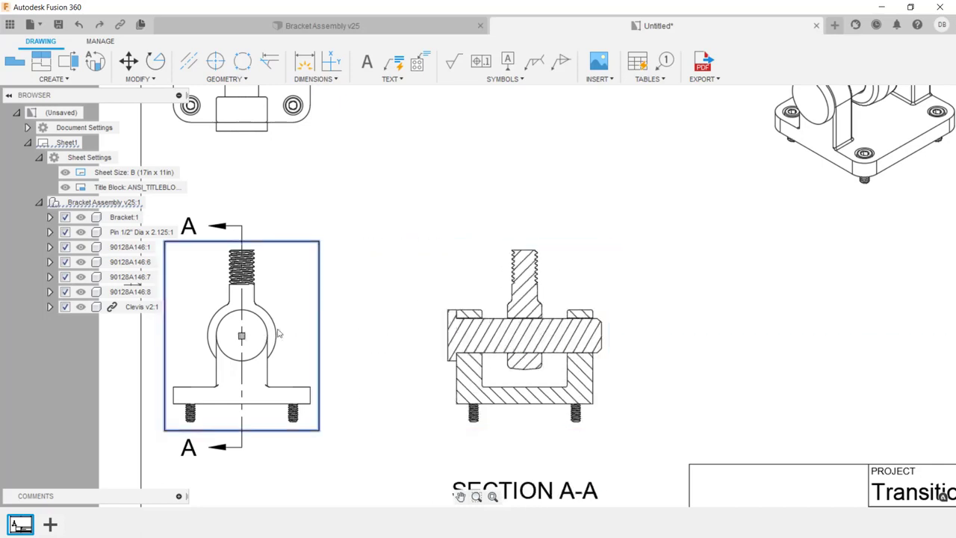
click(241, 337)
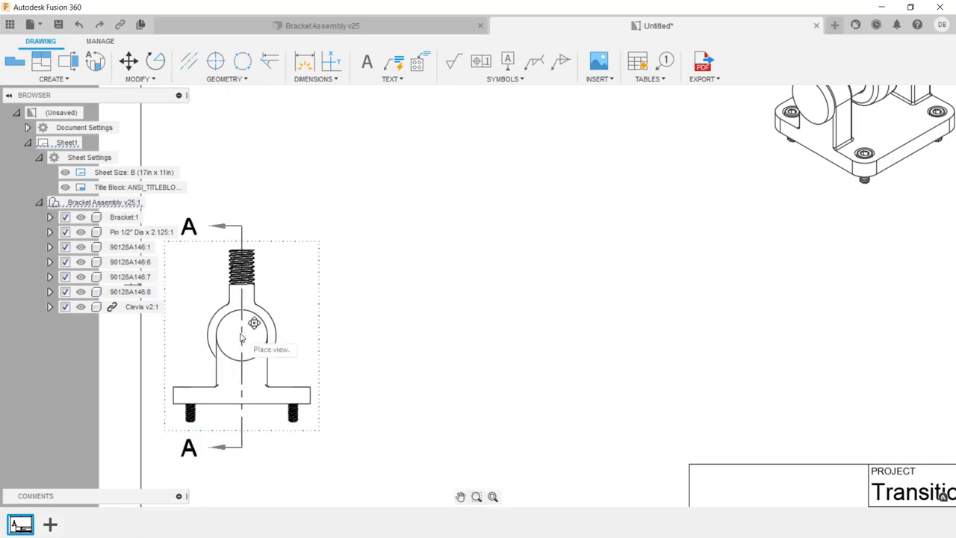
click(293, 371)
scroll(291, 320, down, 3)
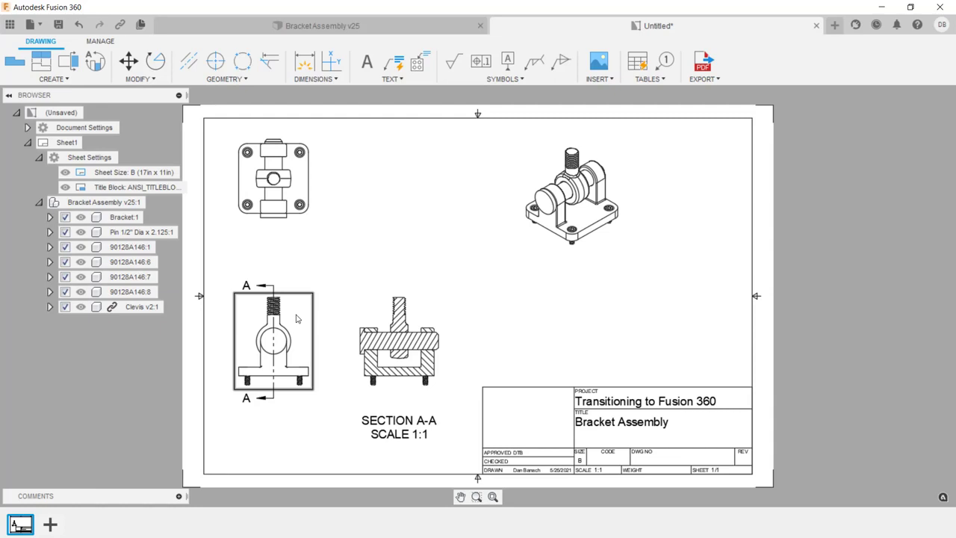
- Edit the front base view and set its scale to 1:2
right_click(296, 318)
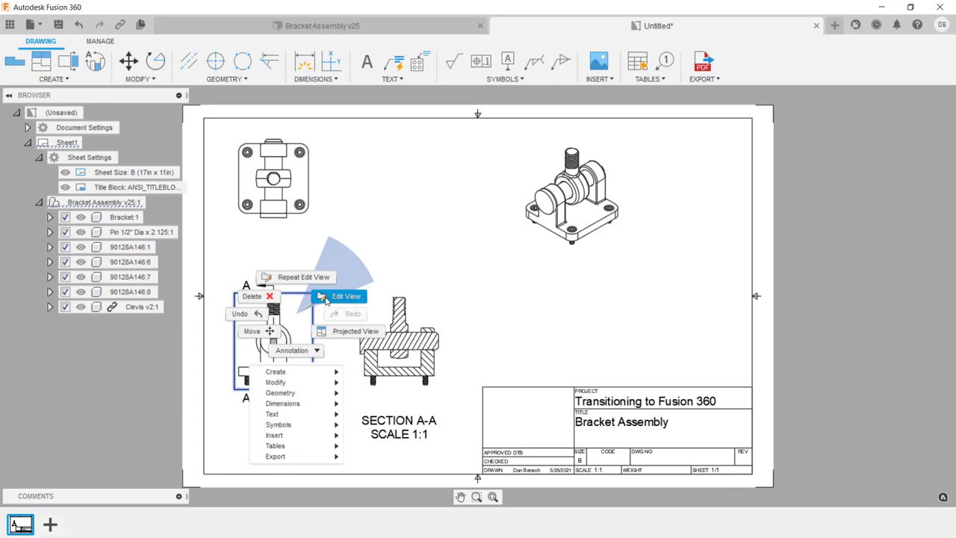
click(327, 297)
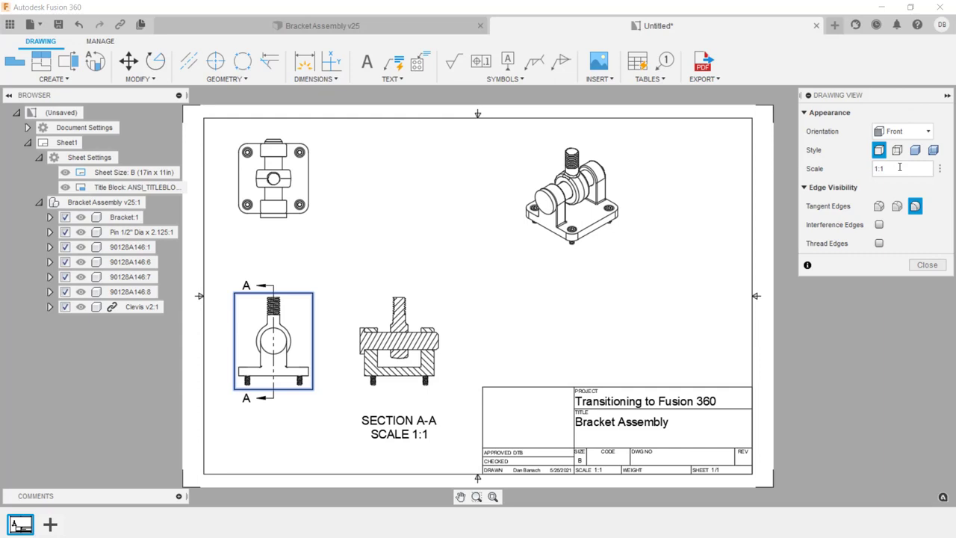
click(941, 170)
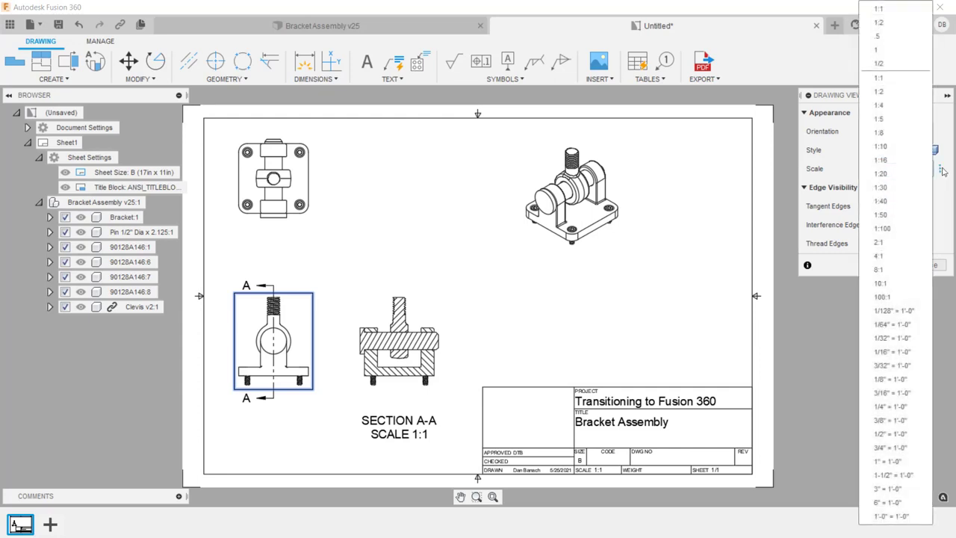
click(897, 92)
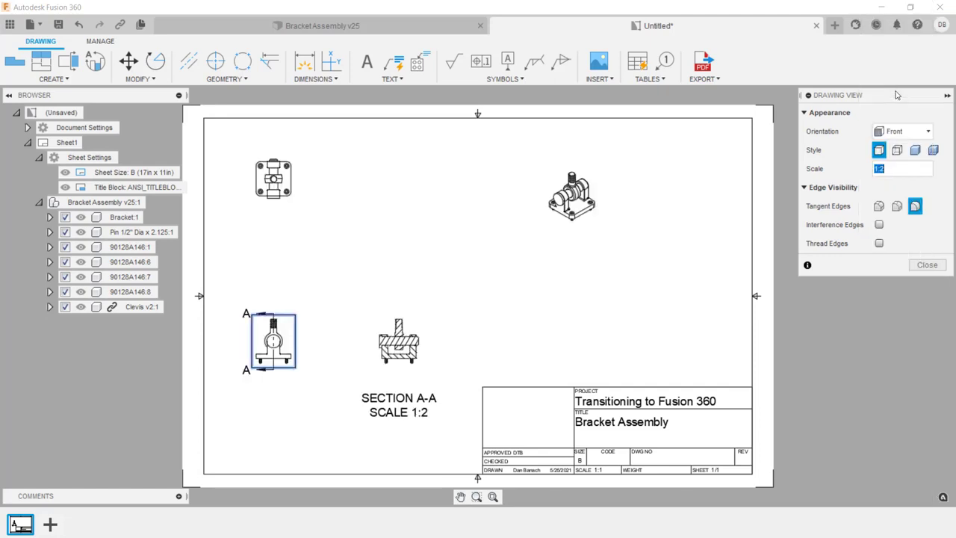
- Set the front base view's scale back to 1:1 and finish editing the view
click(940, 170)
click(940, 169)
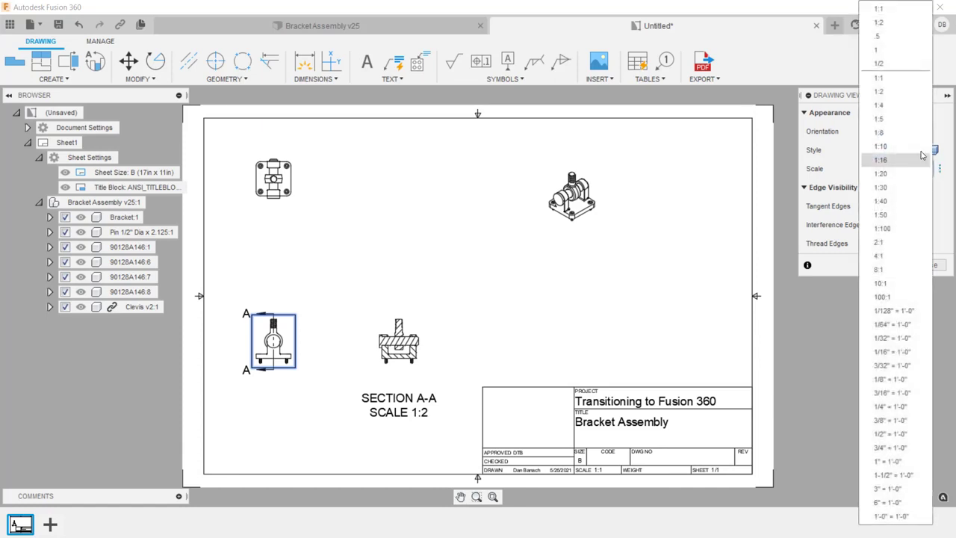
click(900, 88)
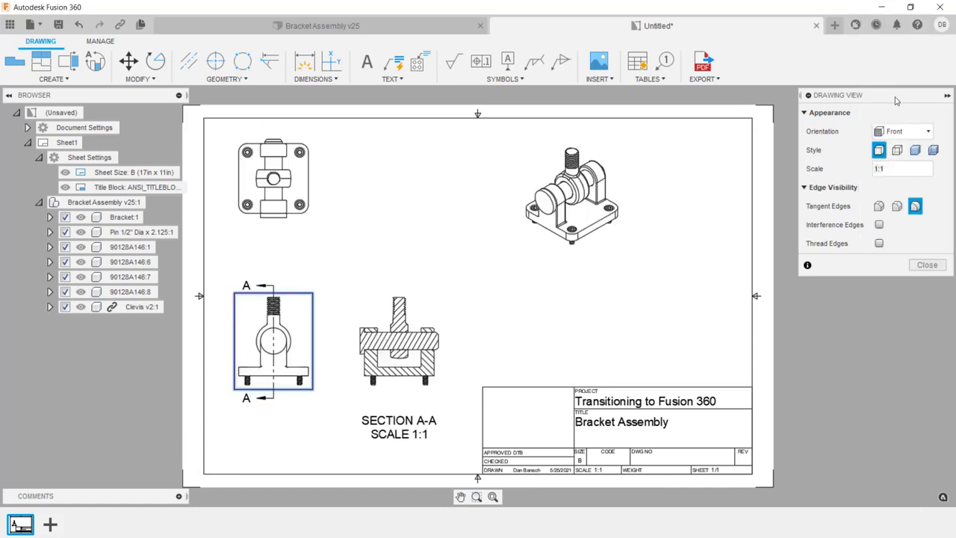
click(926, 265)
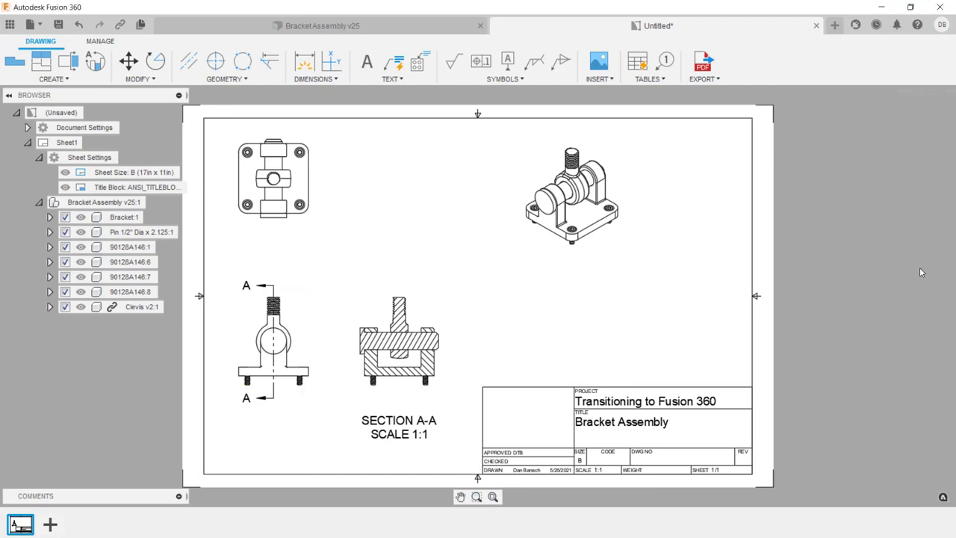
- Change the isometric view's display style to Shaded
scroll(625, 207, up, 4)
click(616, 179)
double_click(616, 180)
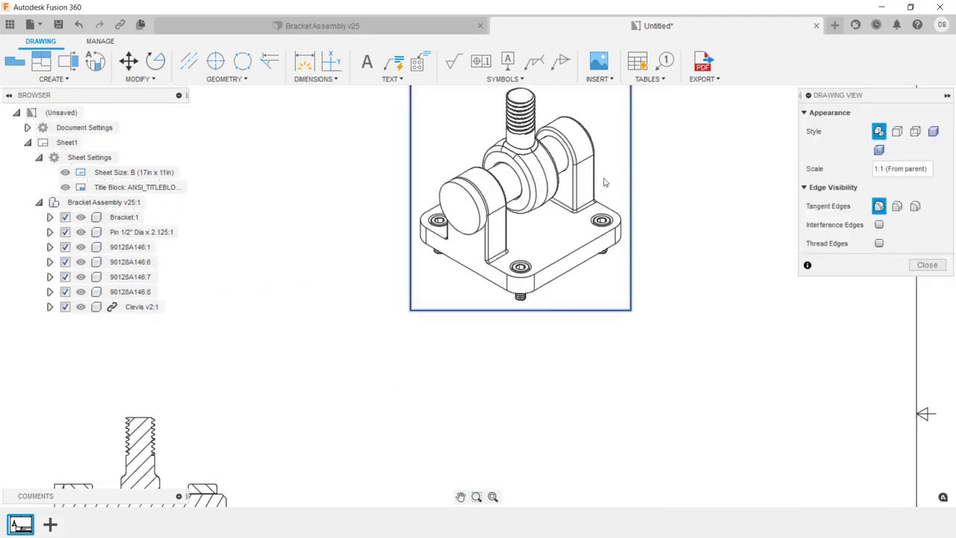
click(934, 132)
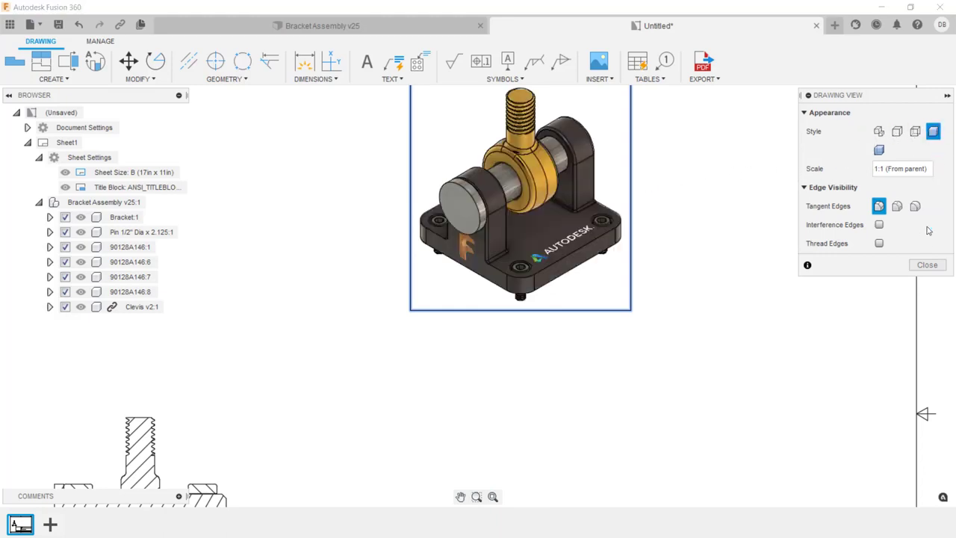
click(926, 264)
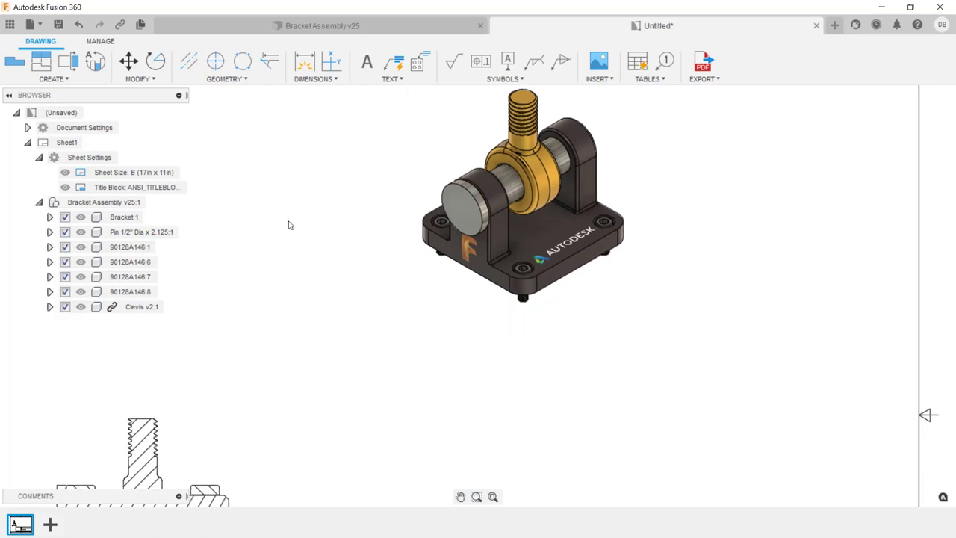
- Add a vertical centerline in the top view between the two side edges of the upper bracket lug
scroll(544, 324, down, 3)
scroll(667, 309, up, 2)
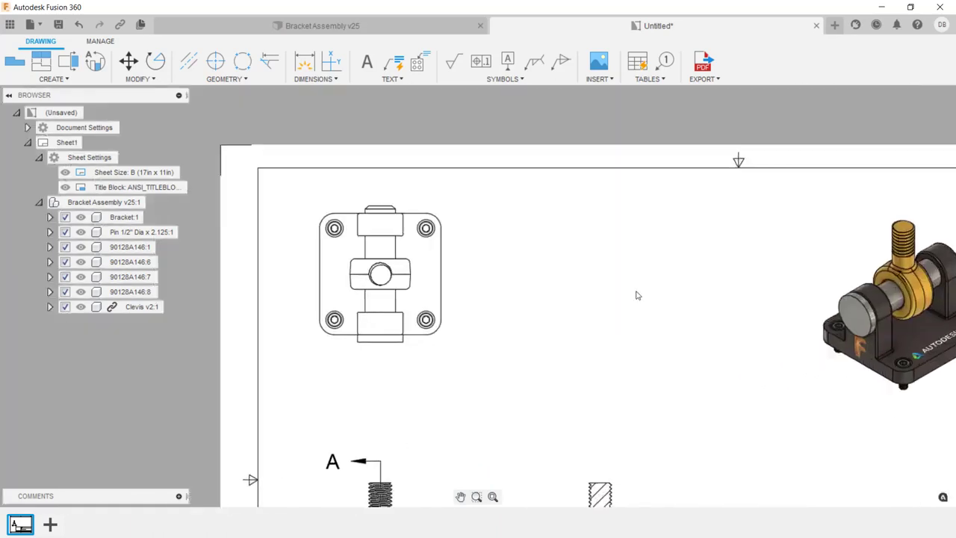
scroll(415, 245, up, 4)
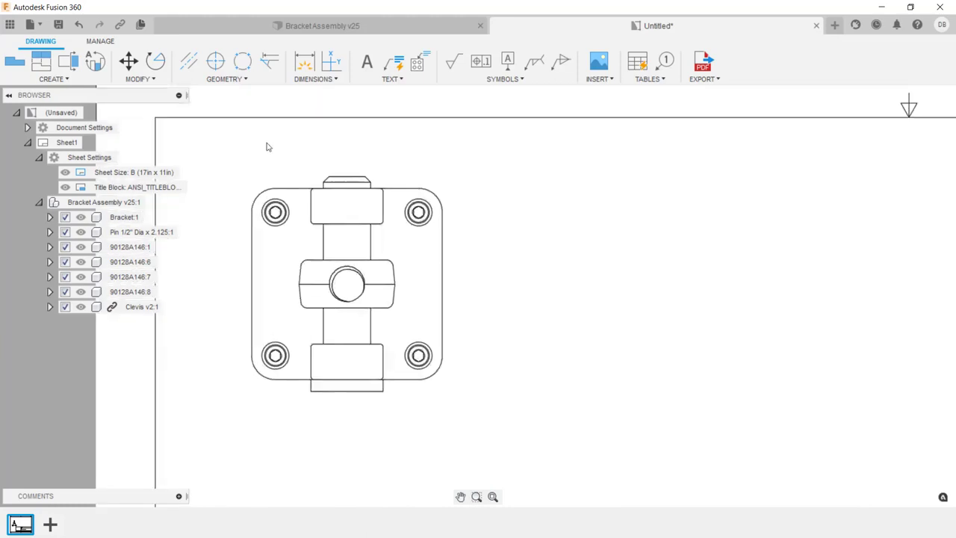
click(189, 59)
click(311, 210)
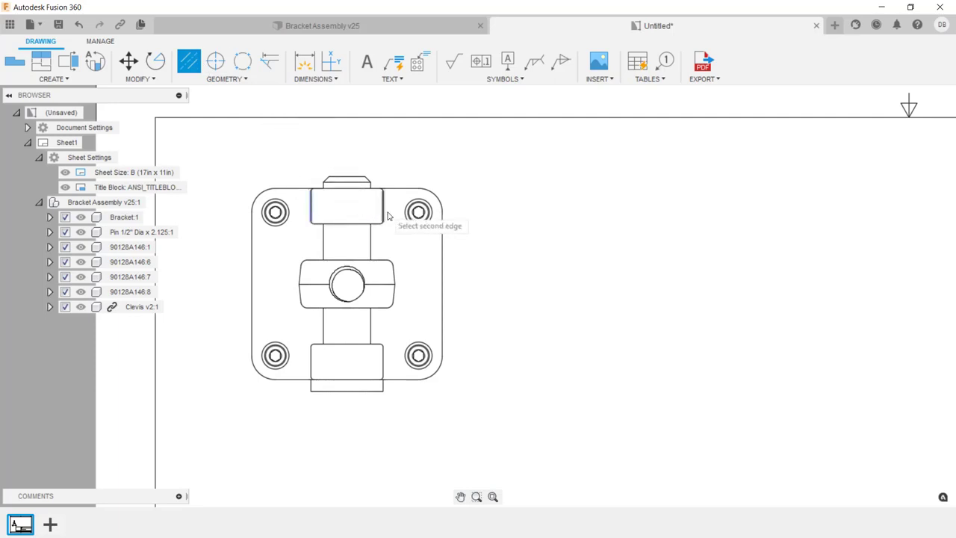
click(383, 214)
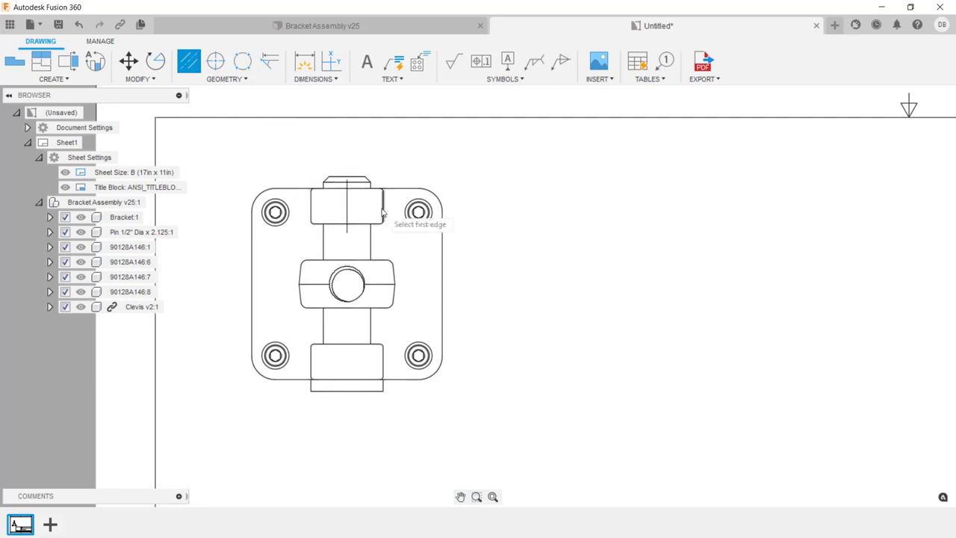
key(Escape)
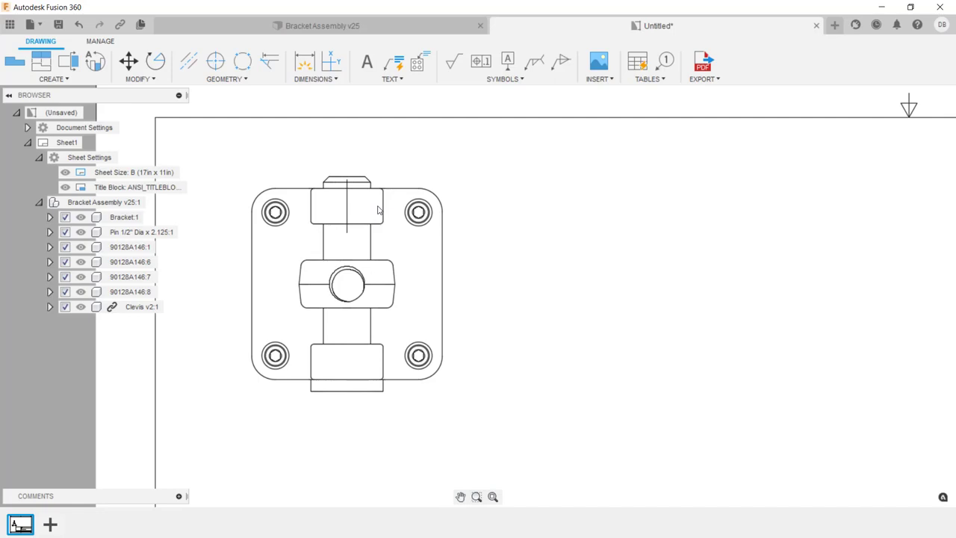
- Extend both ends of the centerline so it runs past the pin above and below the top view
click(347, 231)
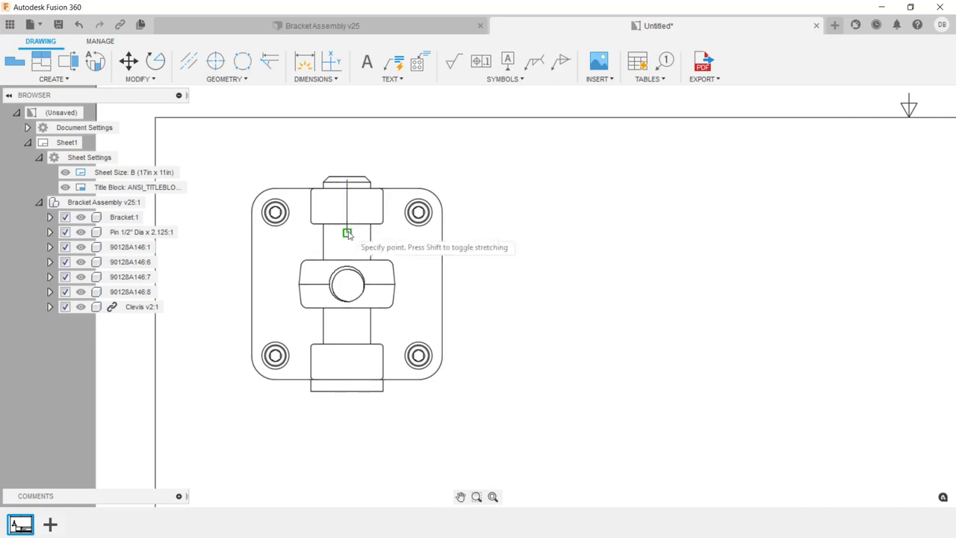
click(347, 416)
click(347, 180)
click(348, 155)
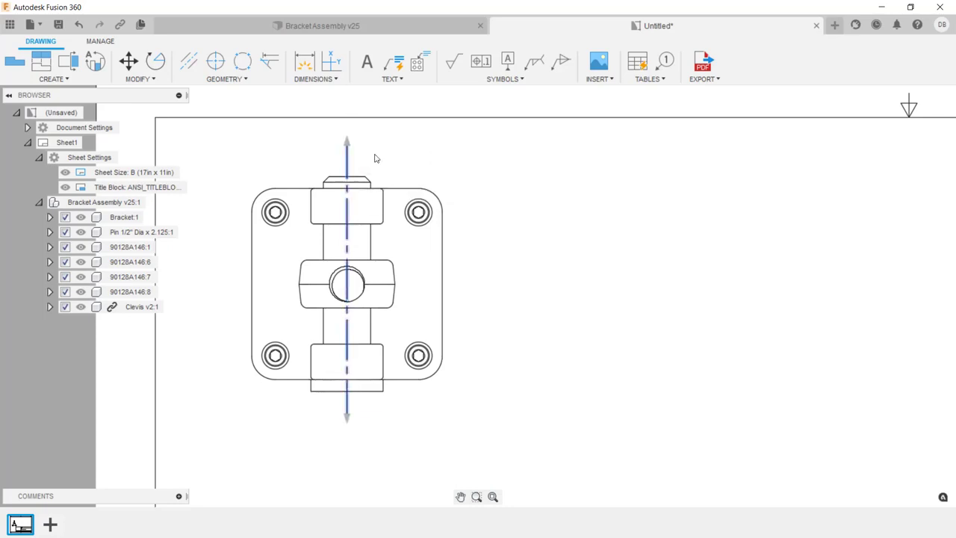
- Add center marks to the four corner screw holes in the top view
click(215, 62)
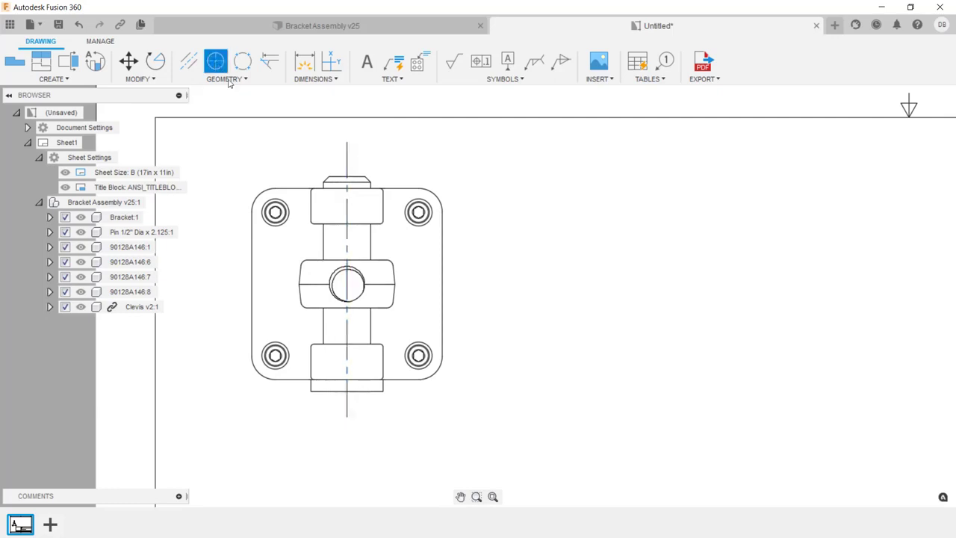
click(277, 209)
click(420, 209)
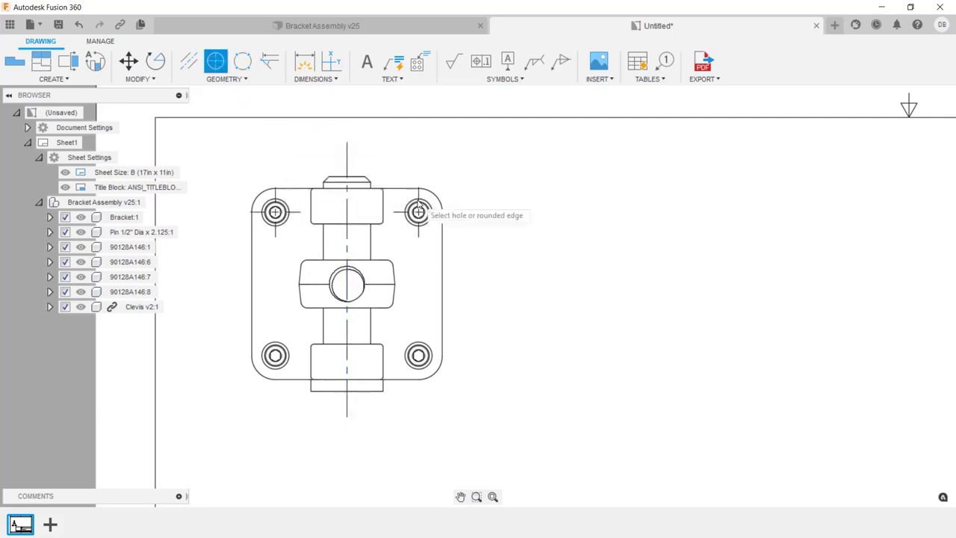
click(430, 362)
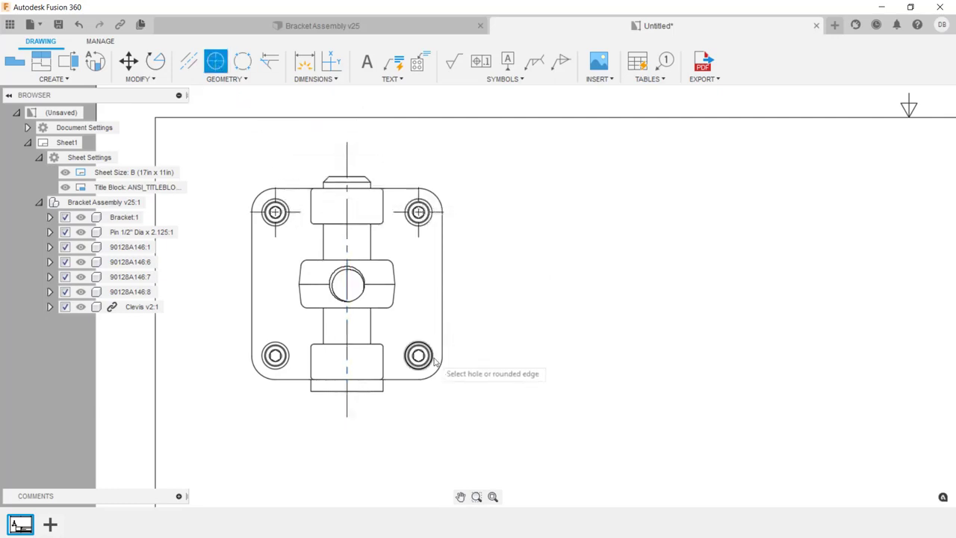
click(286, 353)
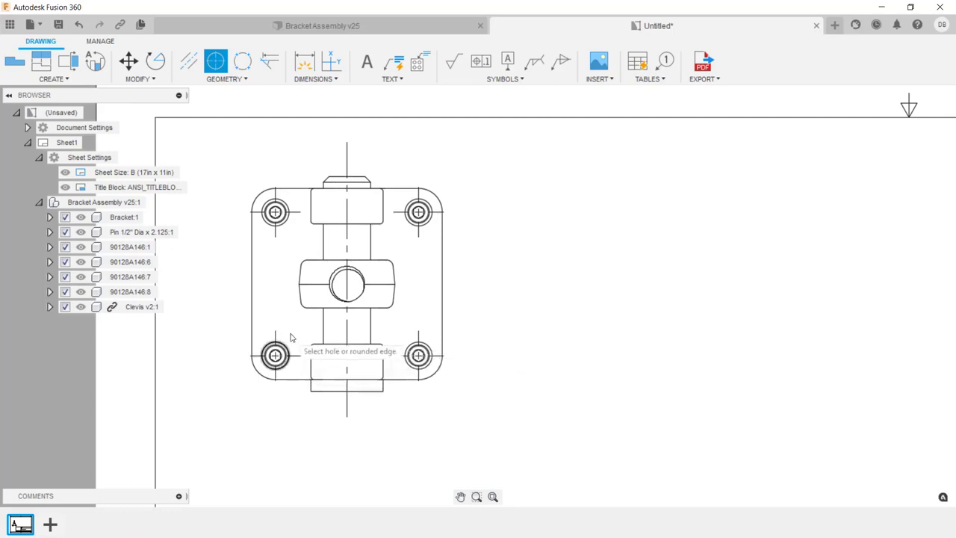
- Dimension the base plate's overall height between its upper and lower edges, placed left of the top view
click(336, 79)
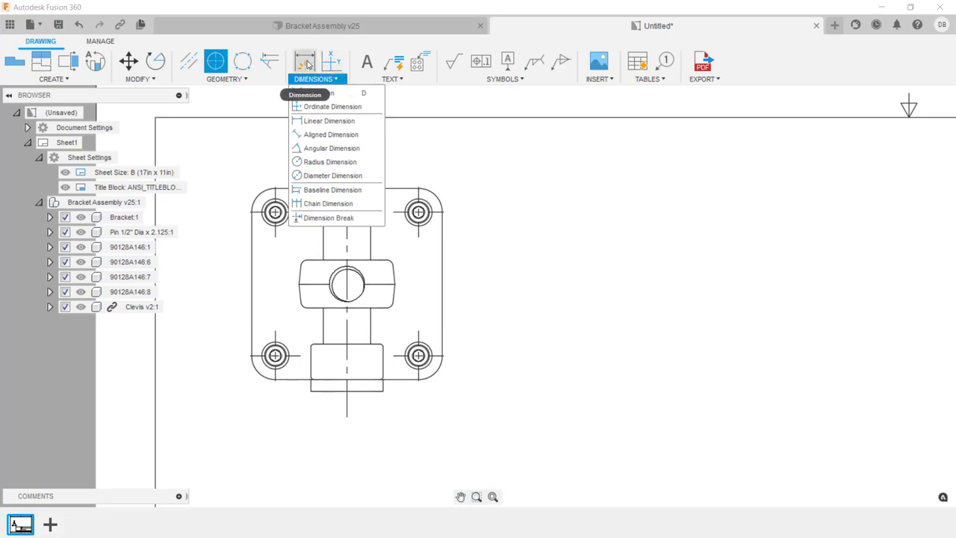
click(307, 65)
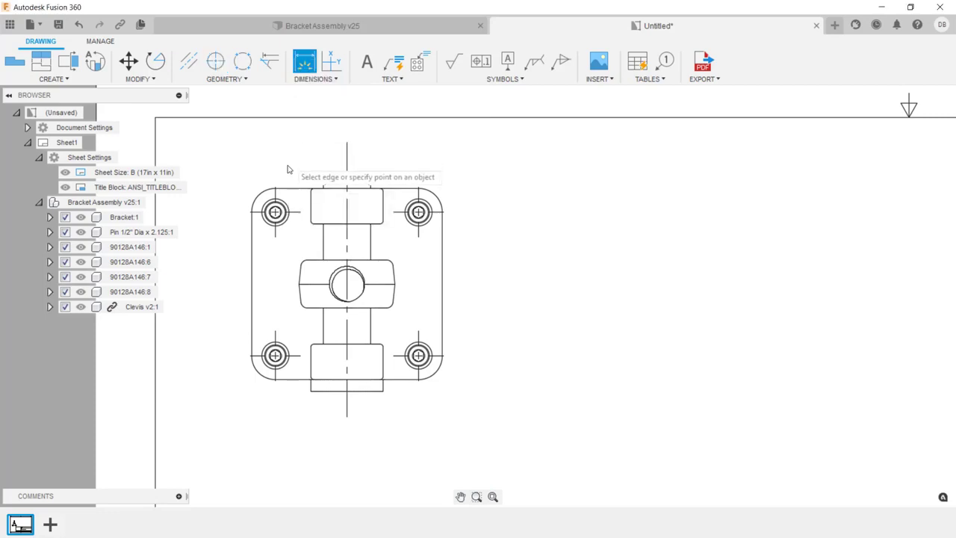
click(288, 188)
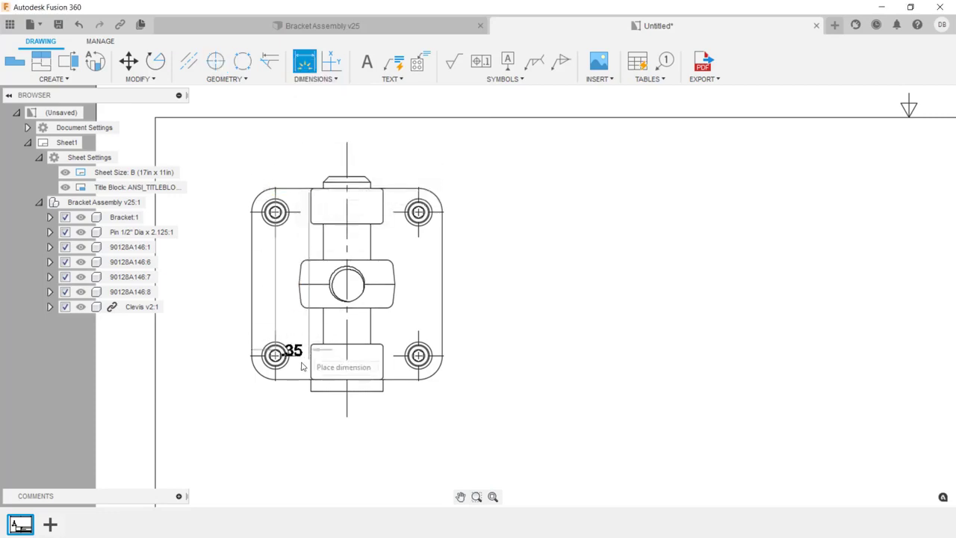
click(286, 381)
click(190, 315)
- Dimension the vertical spacing of the left-hand holes between their center marks, placed inside the overall height dimension
click(252, 356)
click(251, 212)
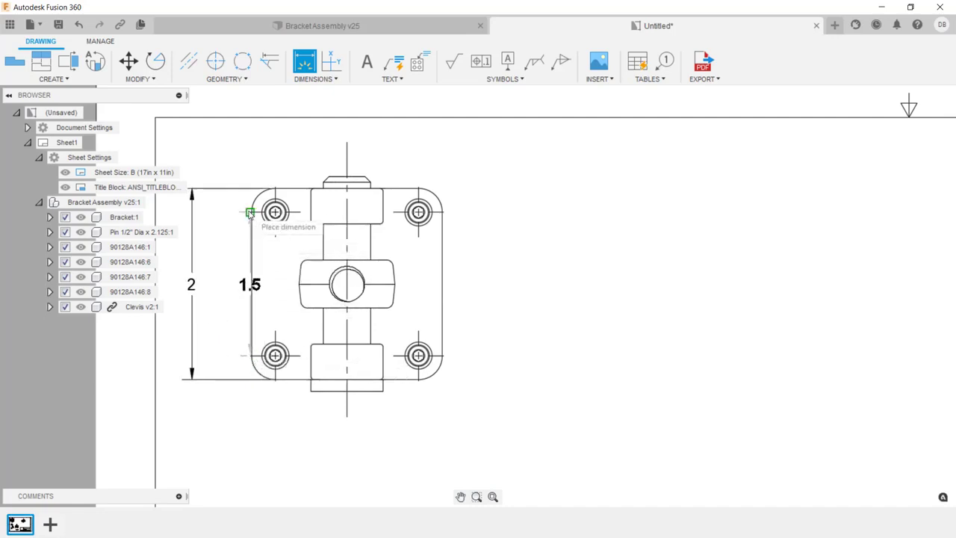
click(216, 237)
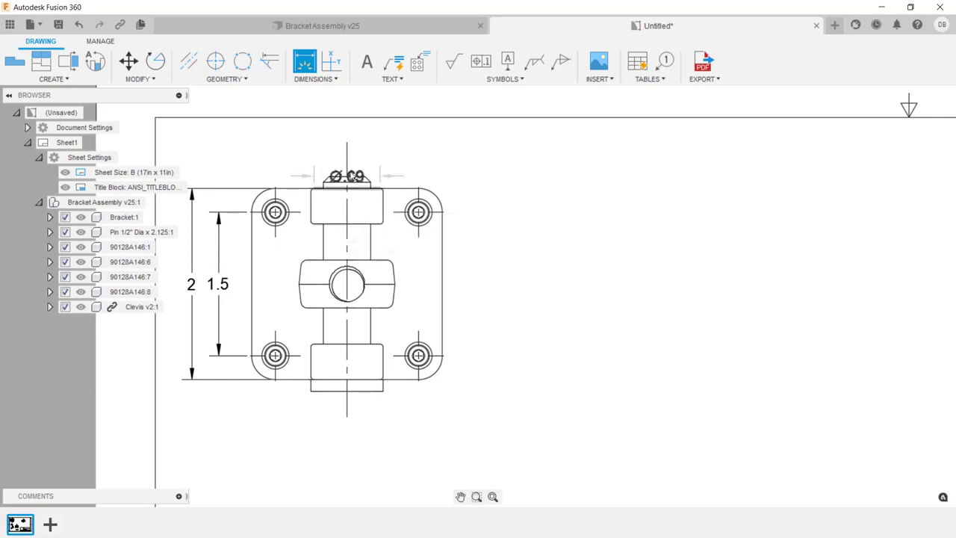
- Add a hole and thread note to the upper-right counterbored hole, with its leader ending up and right of the top view
click(396, 65)
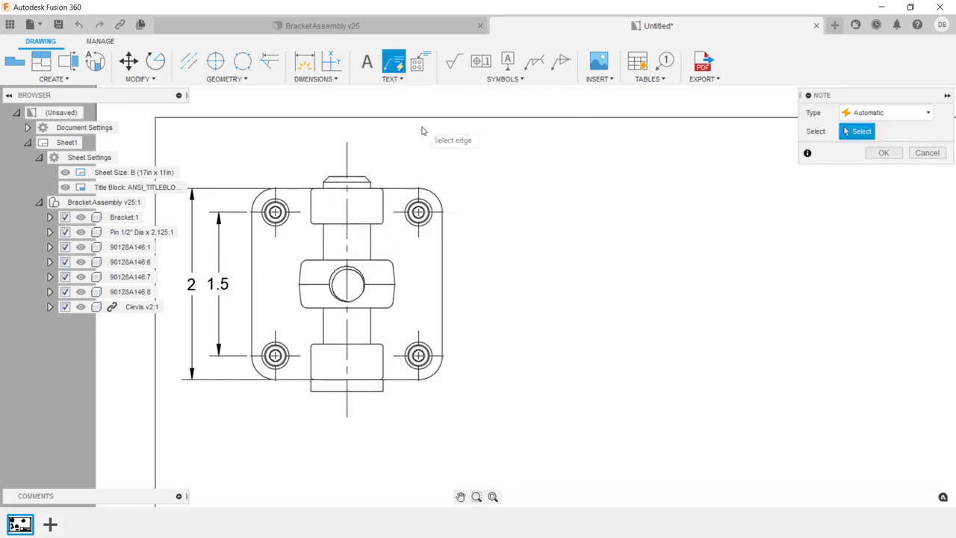
click(431, 213)
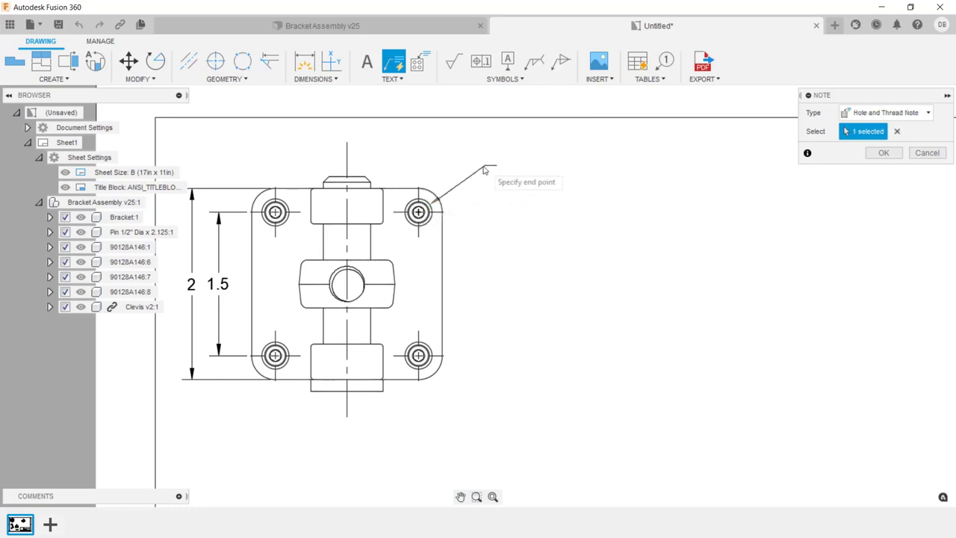
click(476, 172)
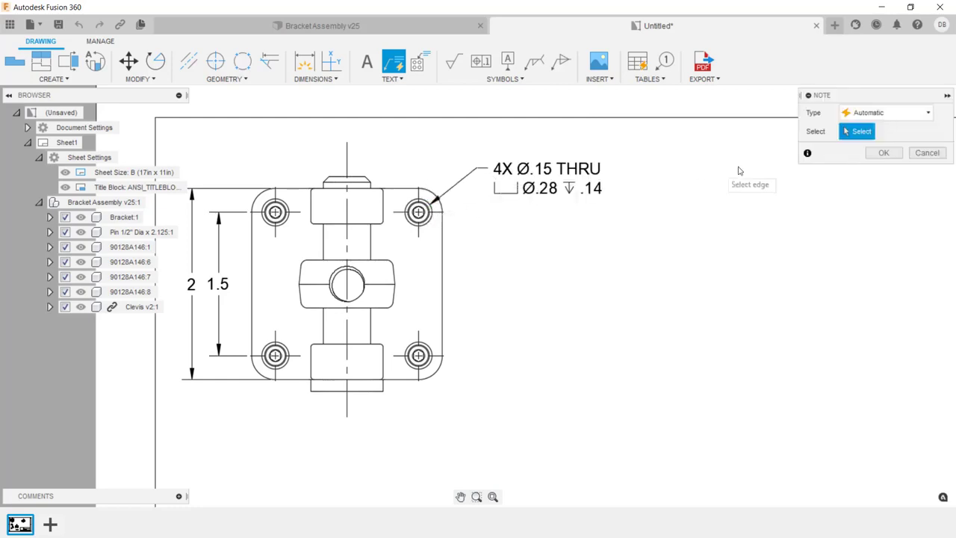
click(875, 152)
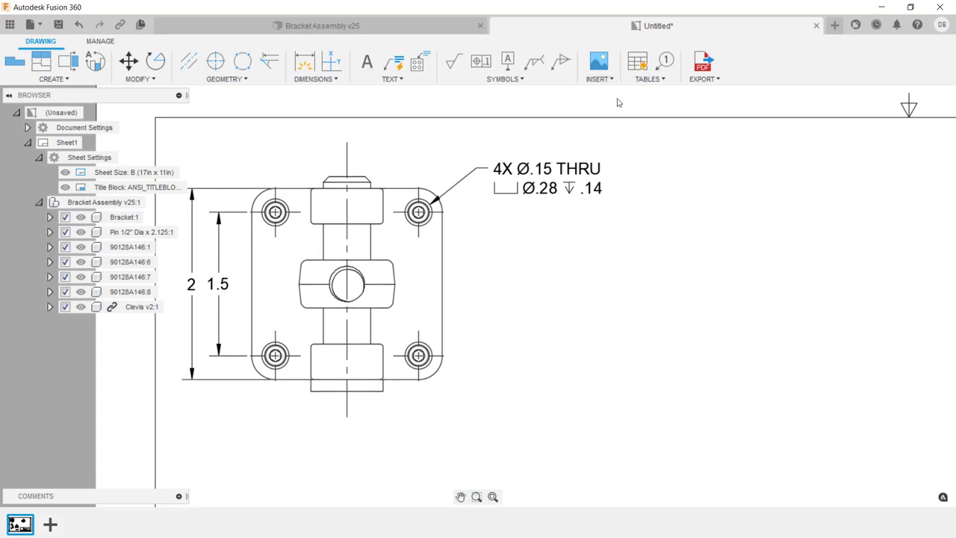
- Insert a first-level parts list of the assembly, attached to the title block's upper-right corner
click(638, 65)
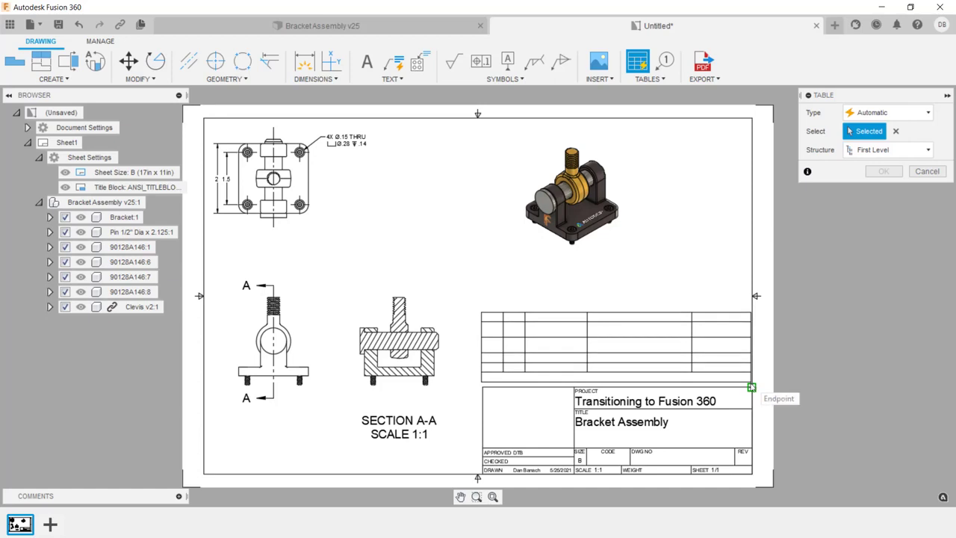
click(751, 387)
scroll(720, 363, up, 4)
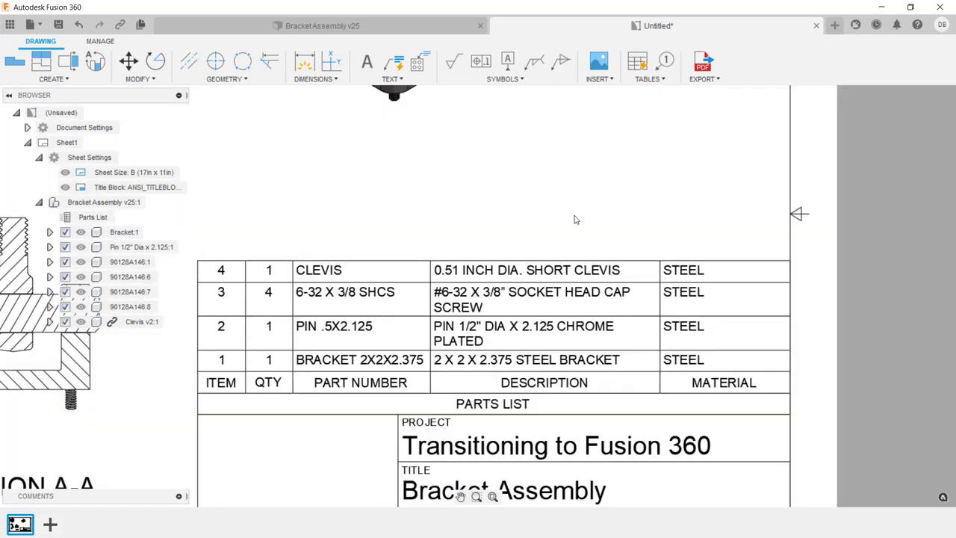
- Switch to the Bracket Assembly design and examine the Bracket component's properties for its part number, description and material
click(409, 30)
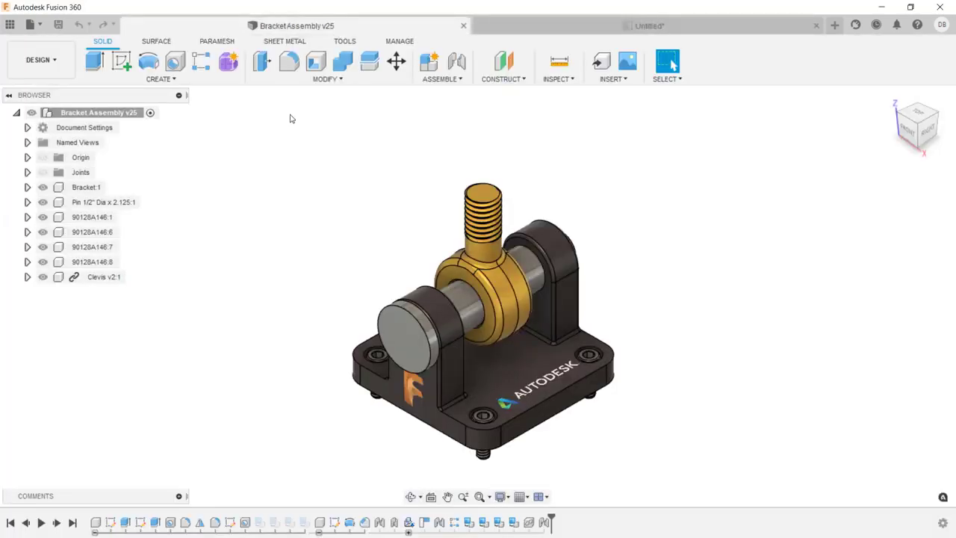
right_click(91, 189)
click(157, 174)
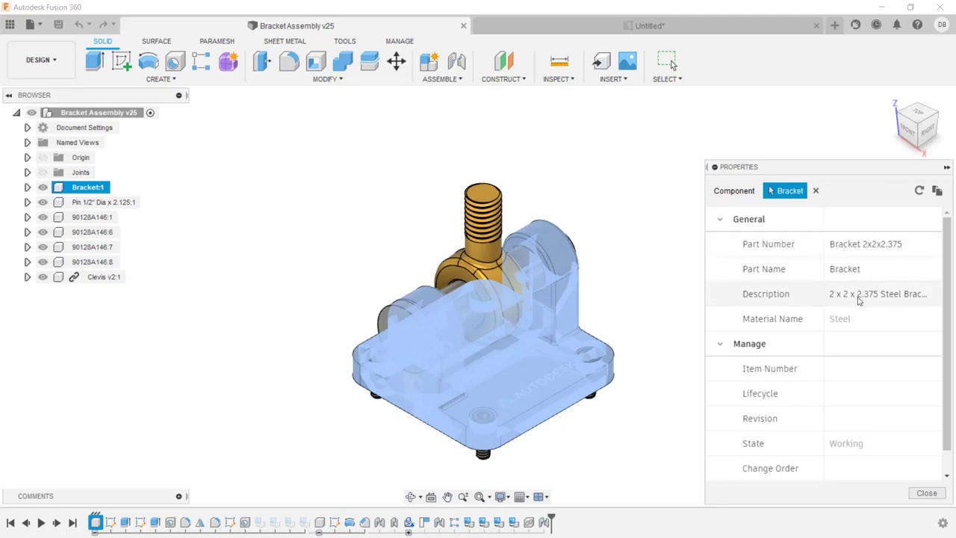
click(933, 495)
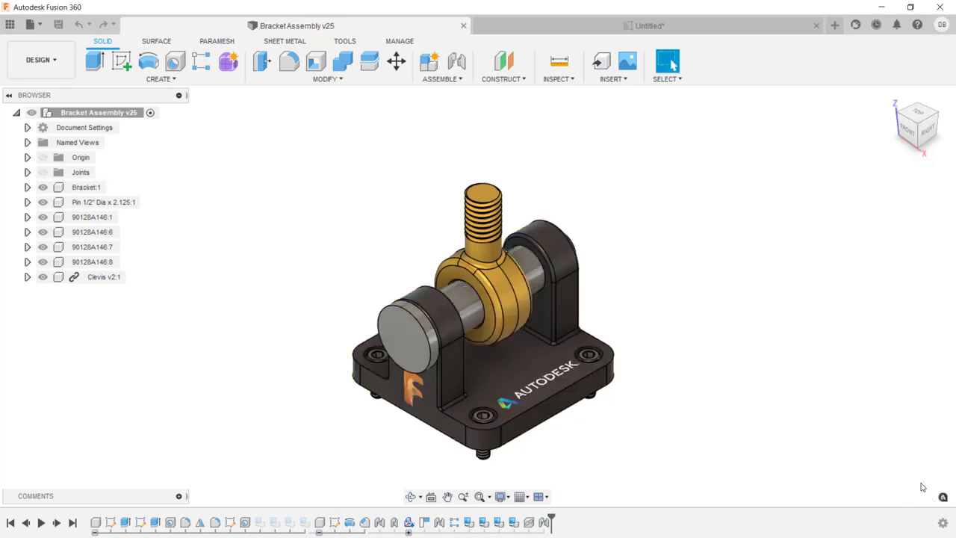
- Return to the unsaved drawing and delete the four balloons beside the top view
click(704, 26)
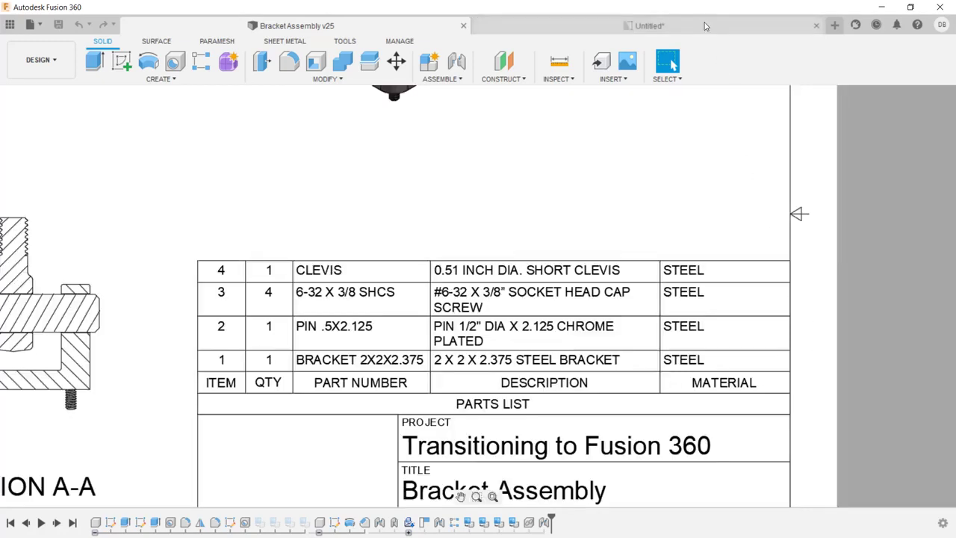
middle_click(668, 123)
middle_click(668, 123)
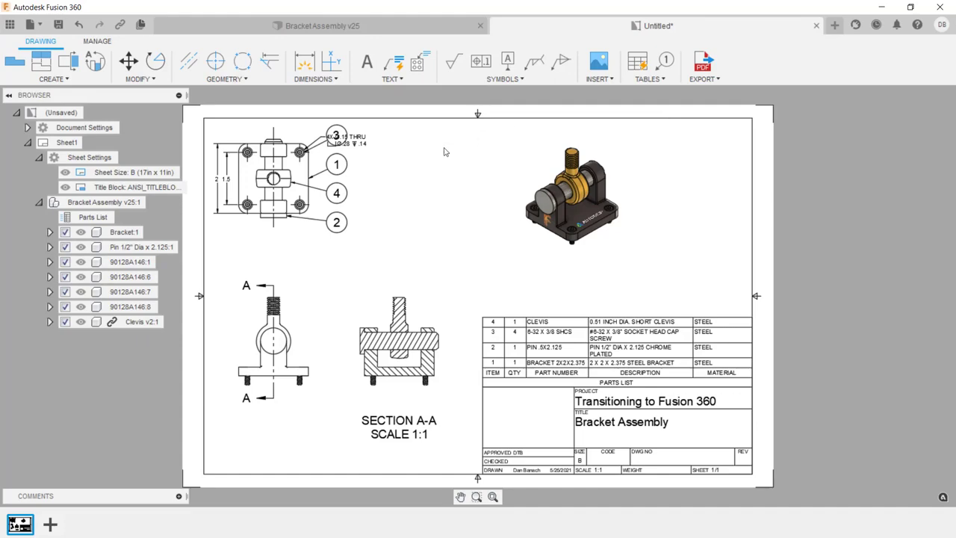
scroll(403, 169, up, 4)
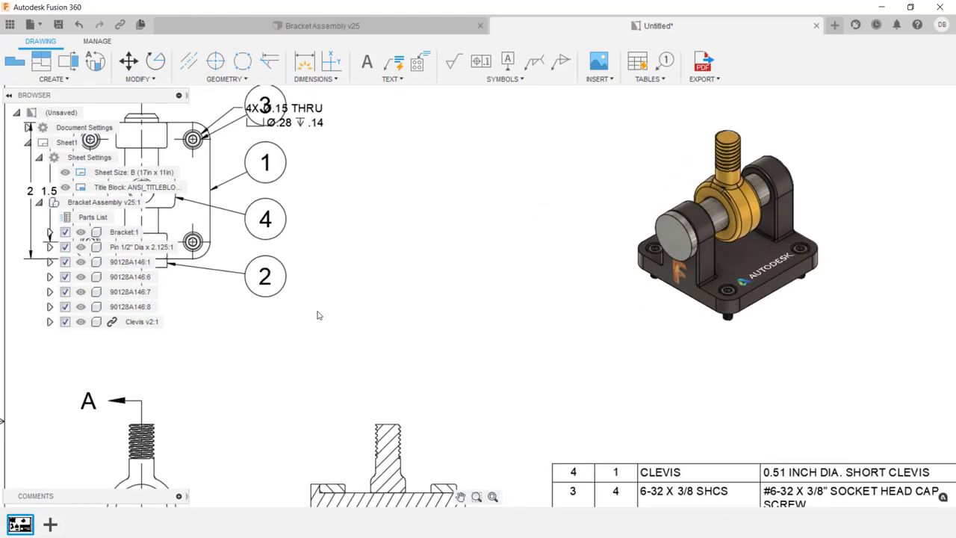
drag(318, 312, 249, 146)
shift+click(263, 111)
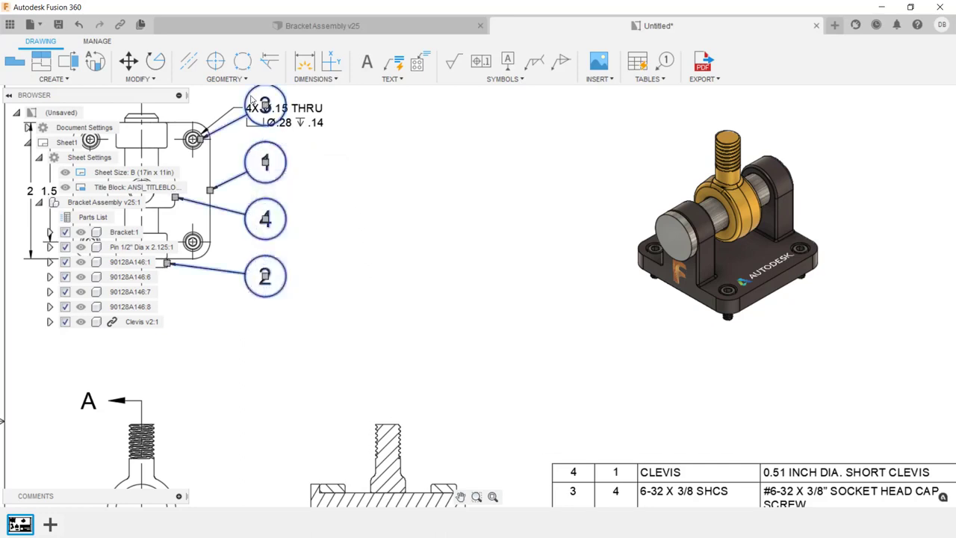
key(Delete)
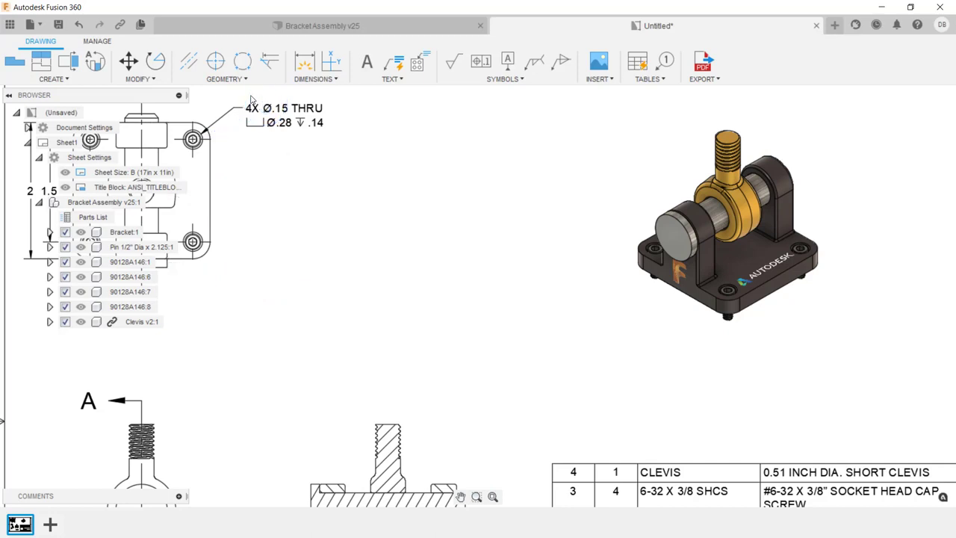
- Add standard balloons to the shaded view, one right of the bracket's rear upright and one up and left of the clevis's threaded stud
scroll(589, 140, up, 3)
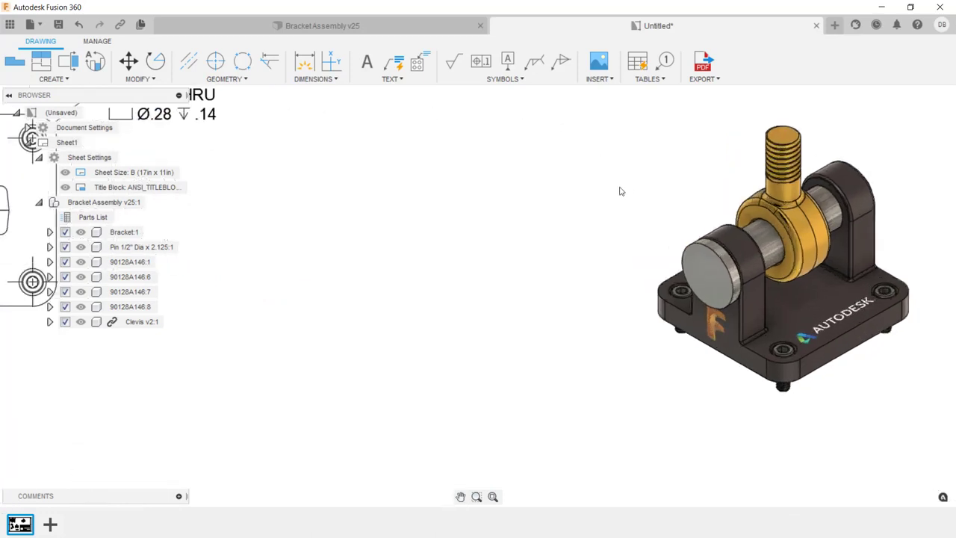
middle_drag(623, 186, 379, 220)
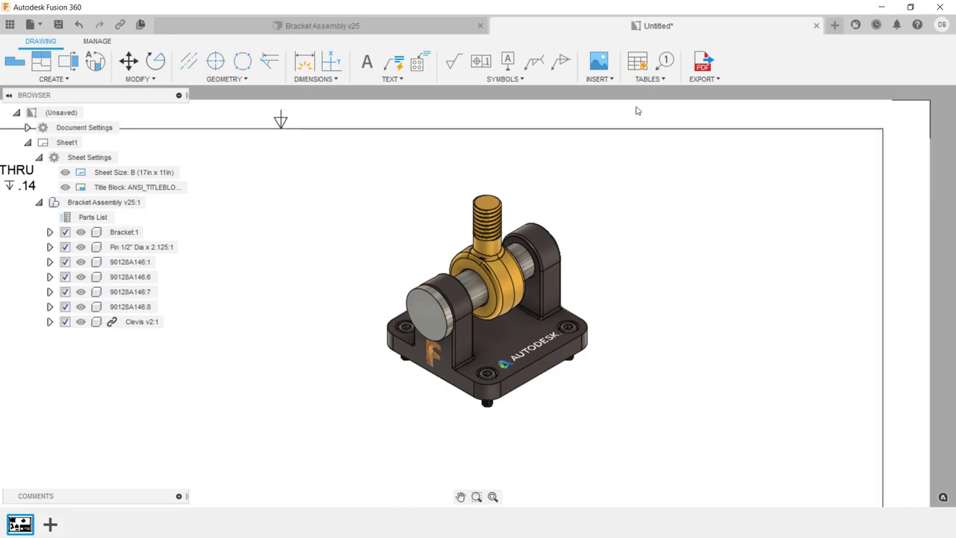
click(664, 61)
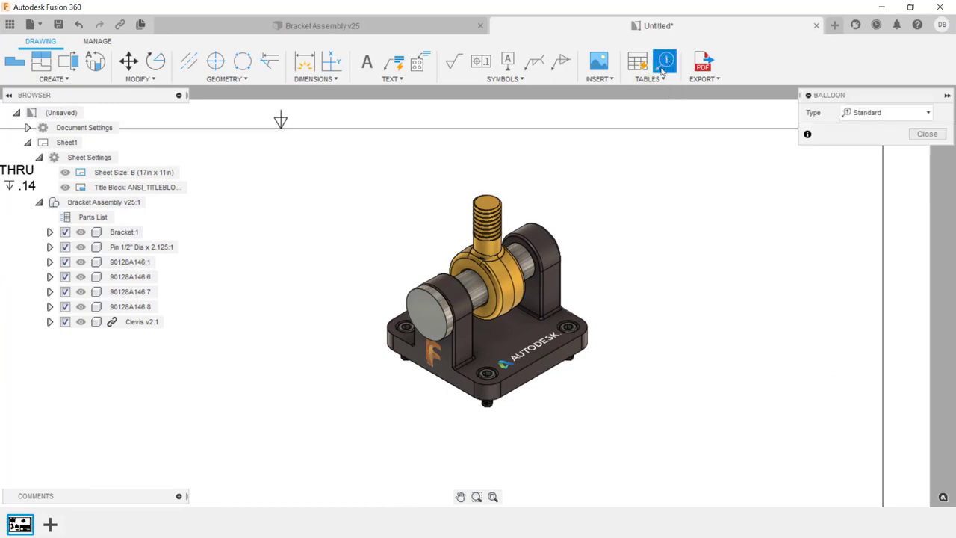
click(561, 281)
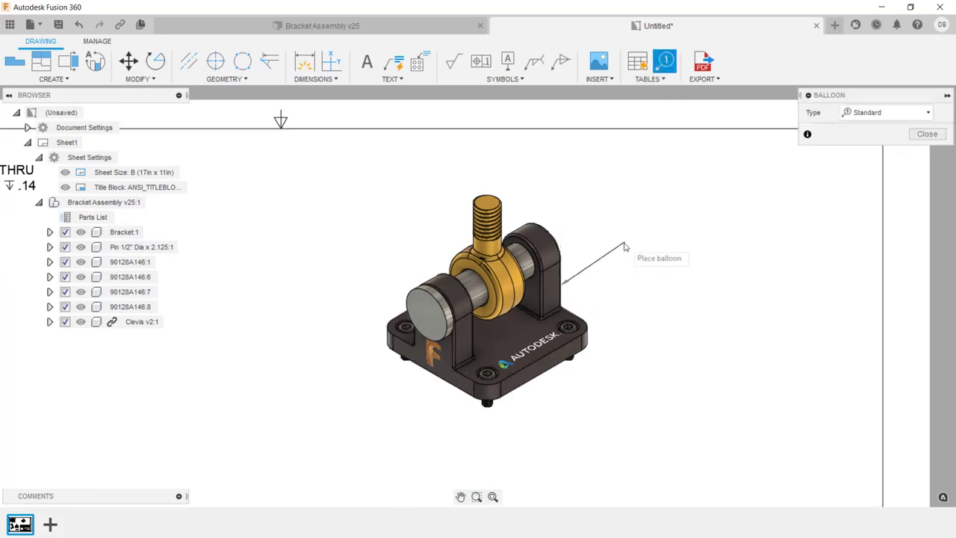
click(652, 243)
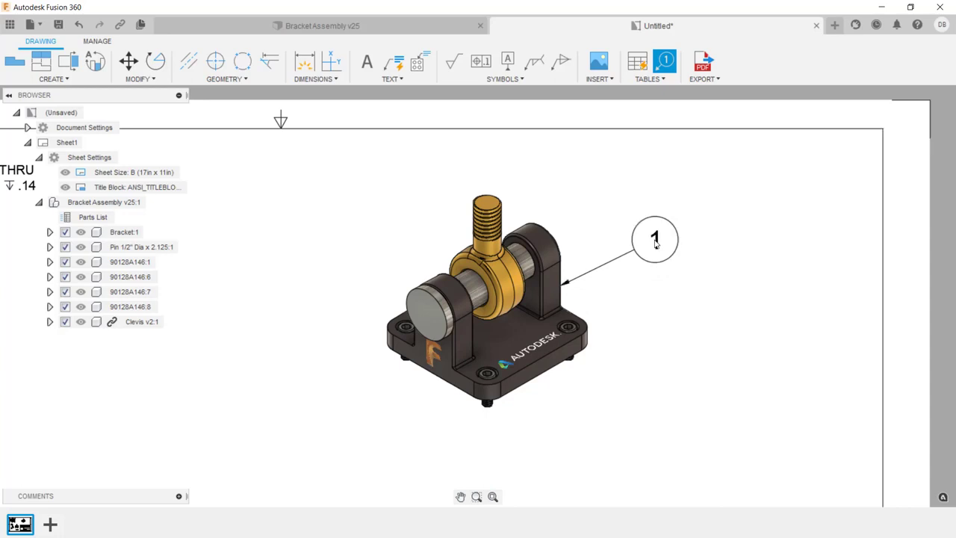
click(471, 214)
click(368, 187)
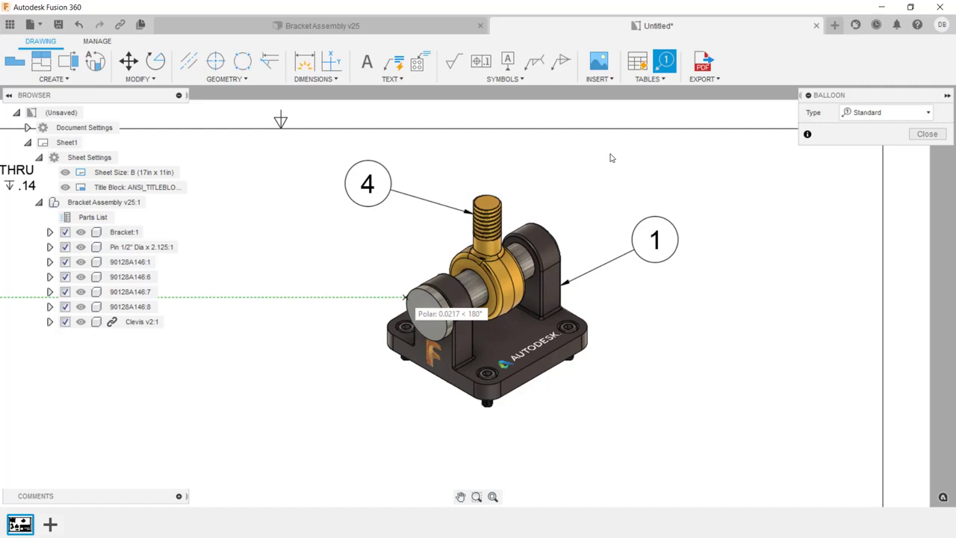
- Add balloons for the pin, aligned below the clevis balloon, and the front screw, aligned below the bracket balloon
click(406, 298)
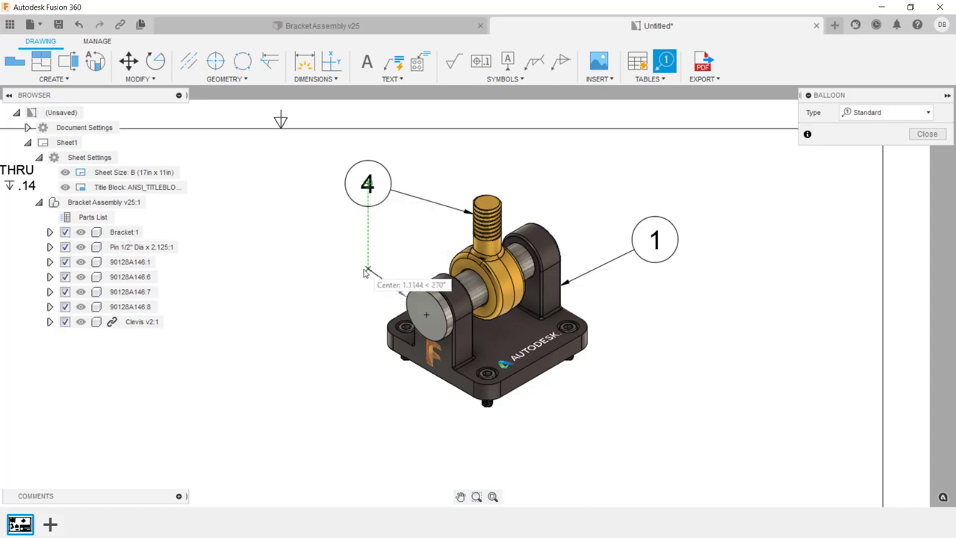
click(366, 273)
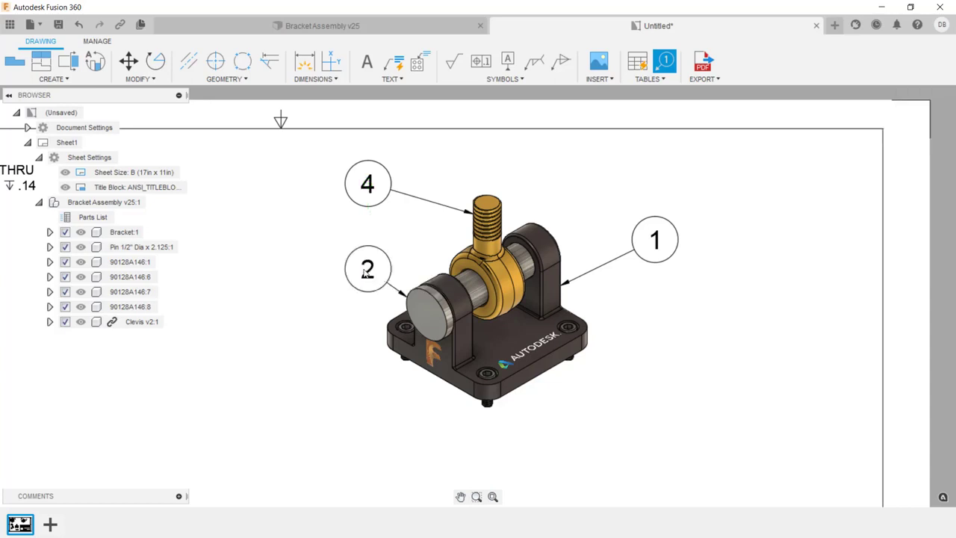
click(492, 406)
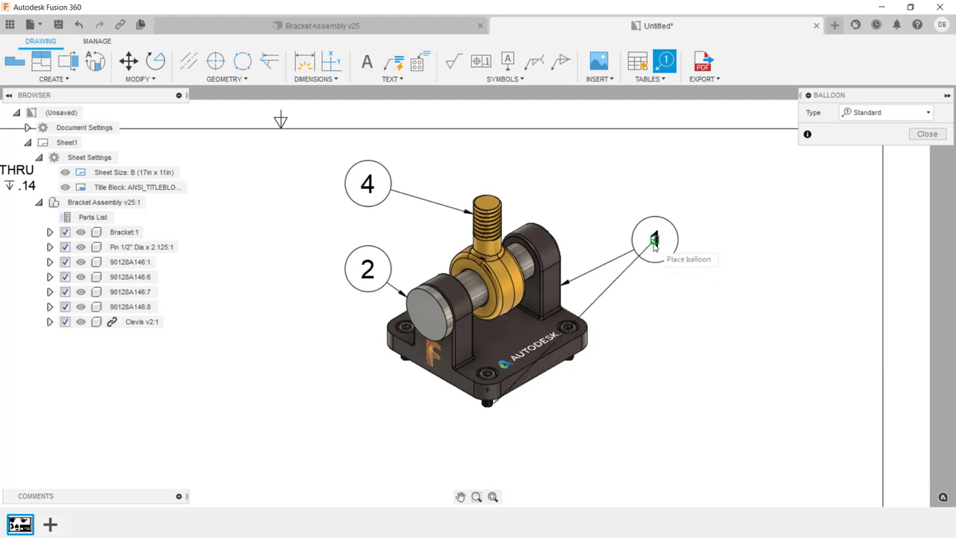
click(654, 406)
key(Escape)
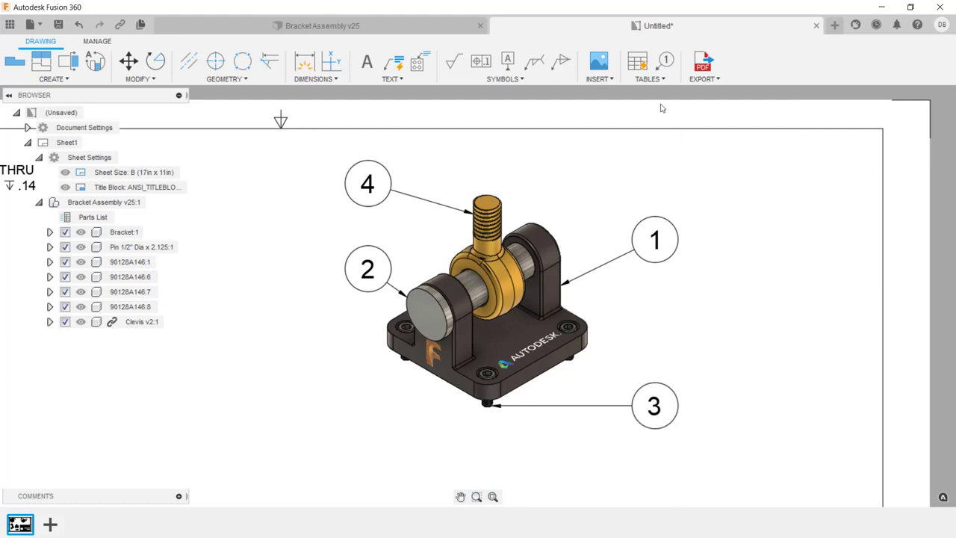
- Save the drawing as Bracket Assembly Drawing in the Transitioning to Fusion 360 folder
click(655, 79)
click(58, 24)
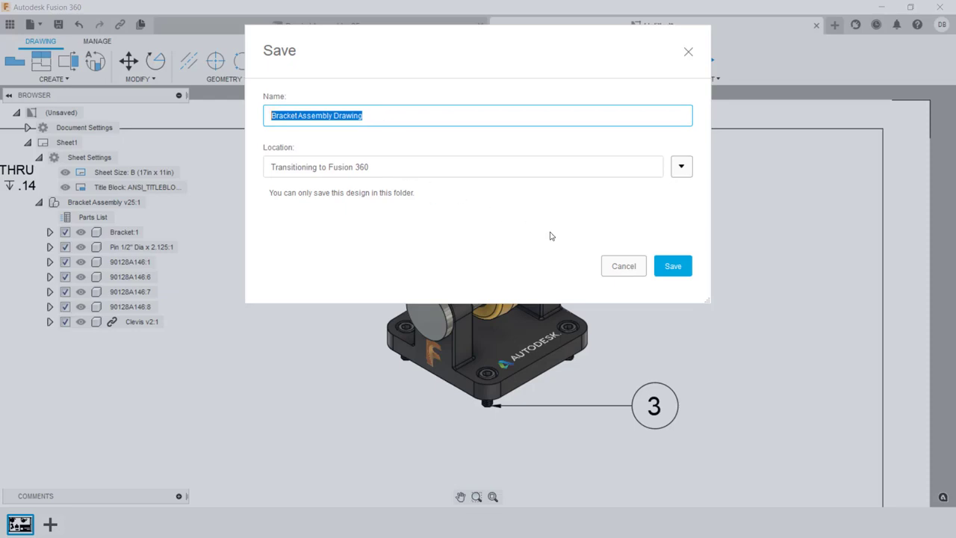
click(664, 266)
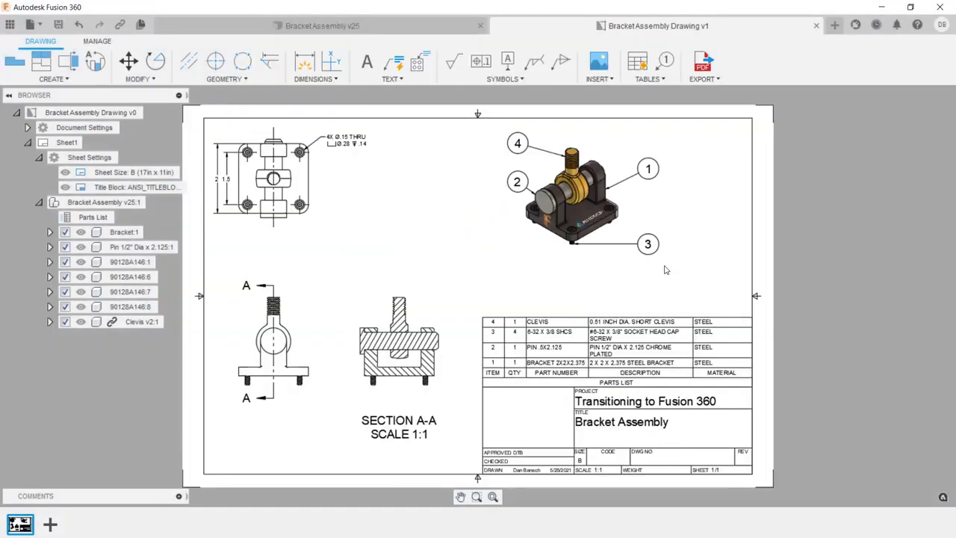
click(719, 78)
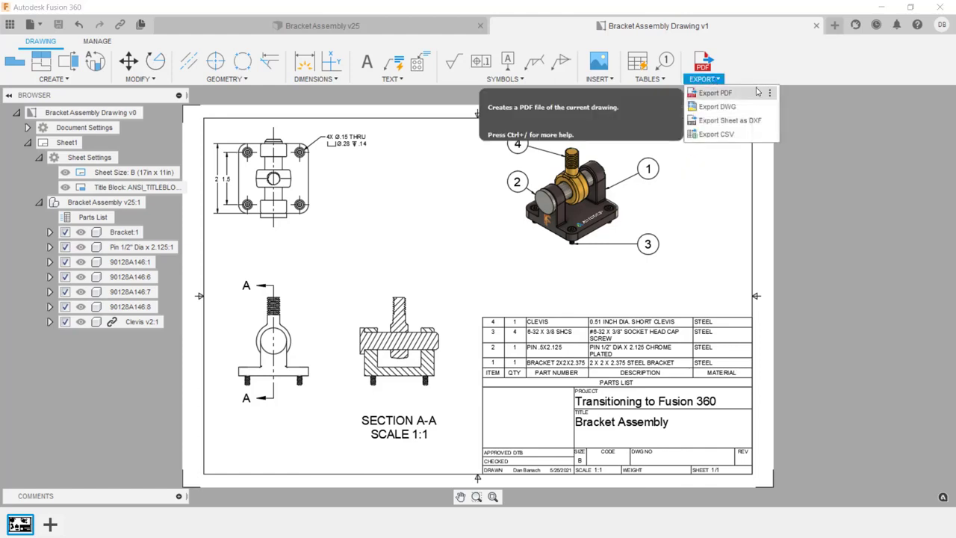
click(753, 134)
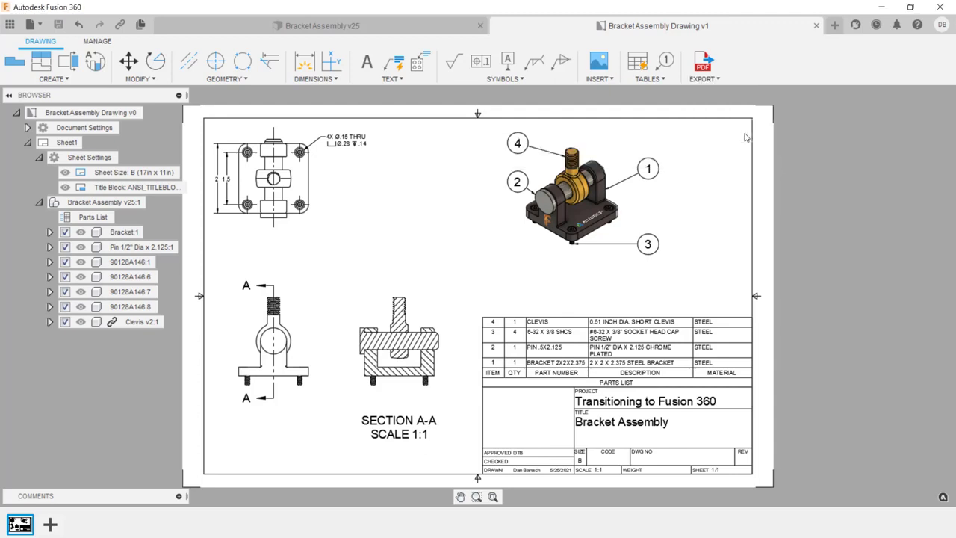